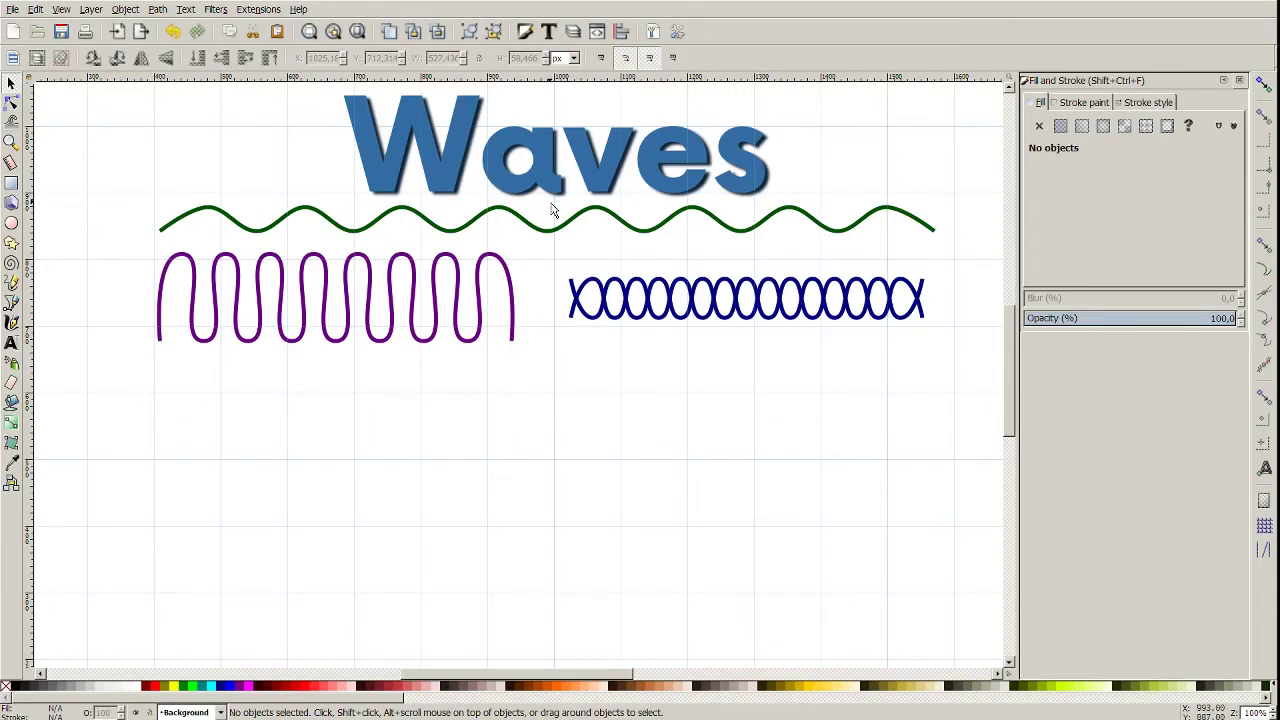
Inspect the green, purple and navy waves, deselect, and pick the Bezier (Pen) tool.
{"action": "left_click", "coordinate": [393, 227]}
{"action": "left_click", "coordinate": [409, 290]}
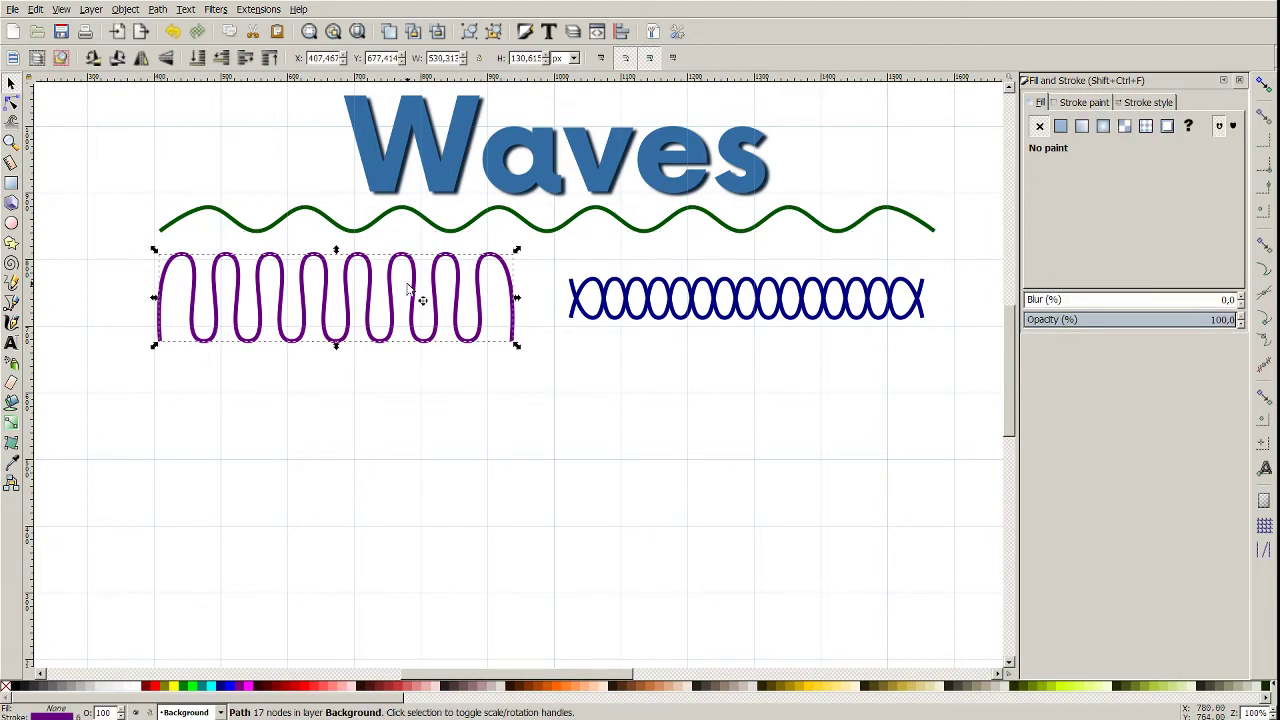
{"action": "left_click", "coordinate": [708, 318]}
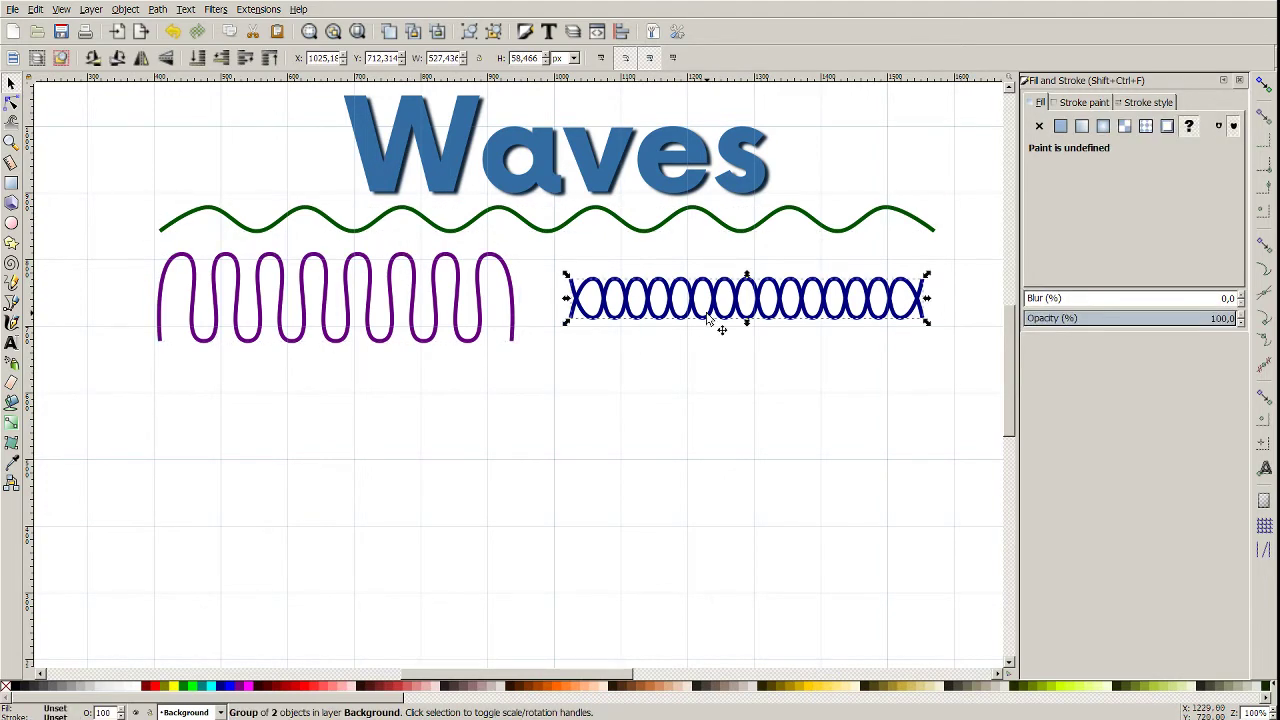
{"action": "left_click", "coordinate": [630, 381]}
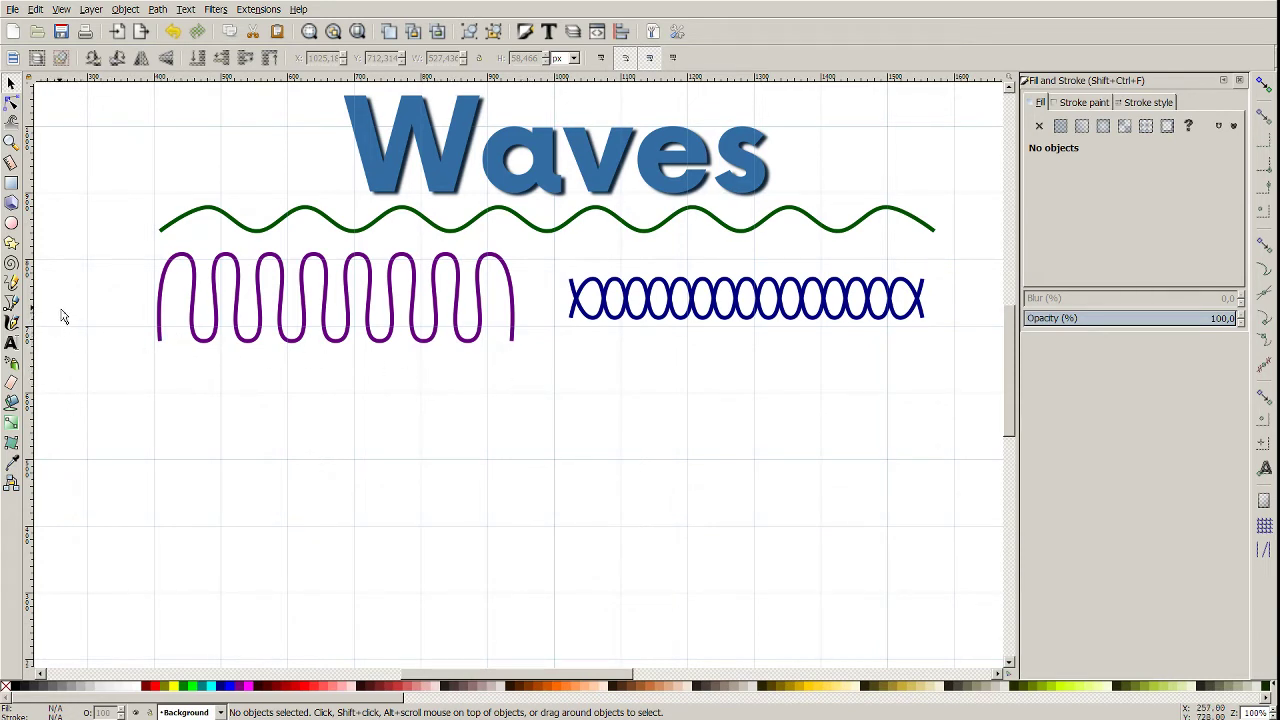
{"action": "left_click", "coordinate": [11, 303]}
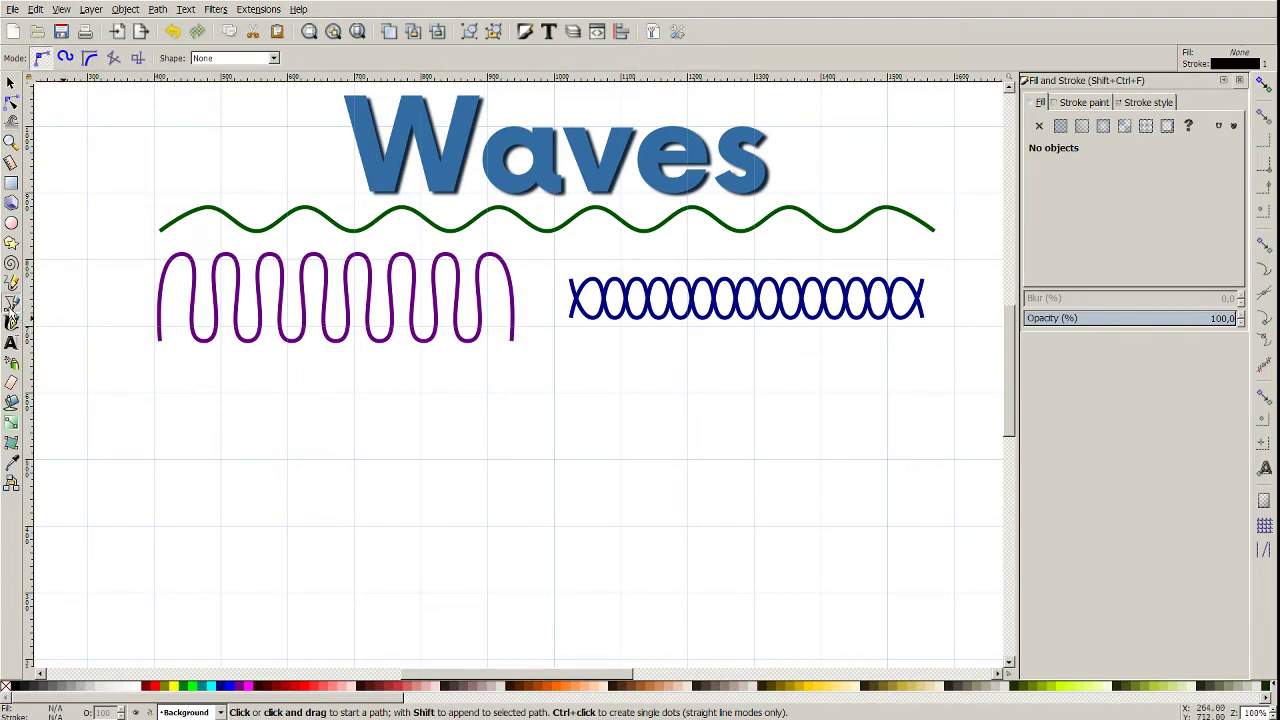
Draw a 17-point straight-segment zigzag of peaks and troughs below the purple and navy waves.
{"action": "left_click", "coordinate": [197, 492]}
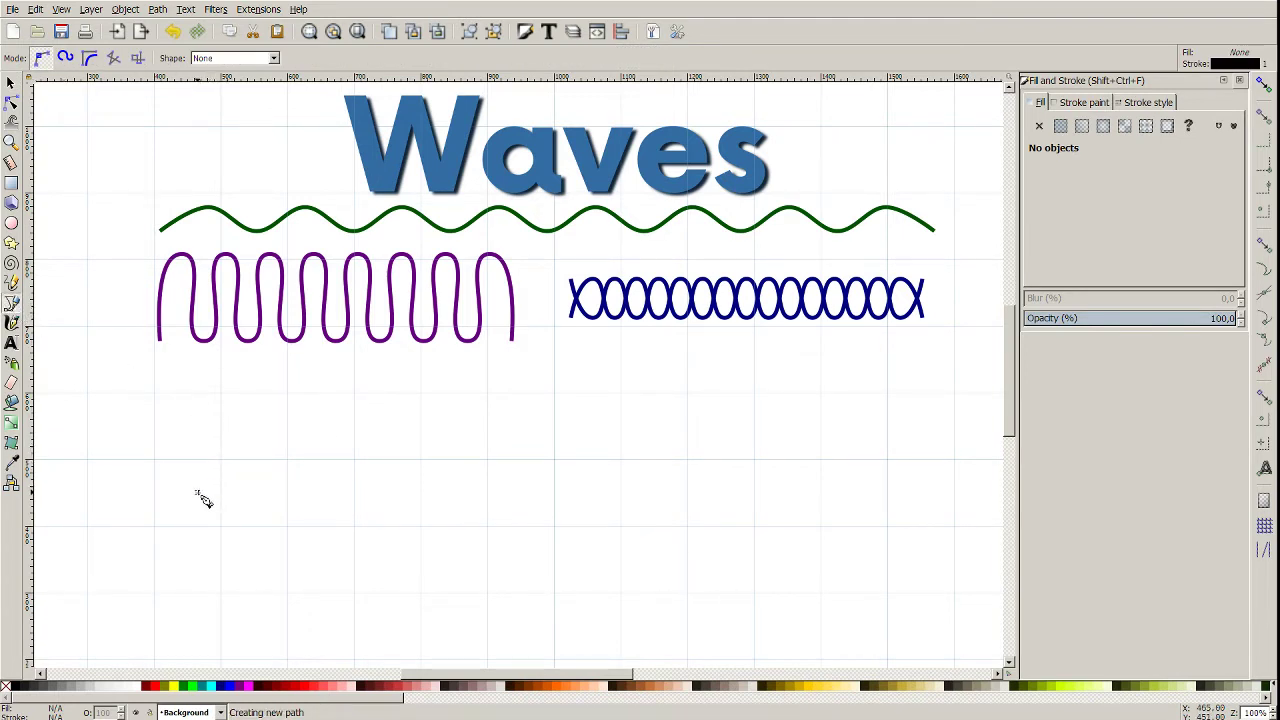
{"action": "left_click", "coordinate": [253, 406]}
{"action": "left_click", "coordinate": [288, 511]}
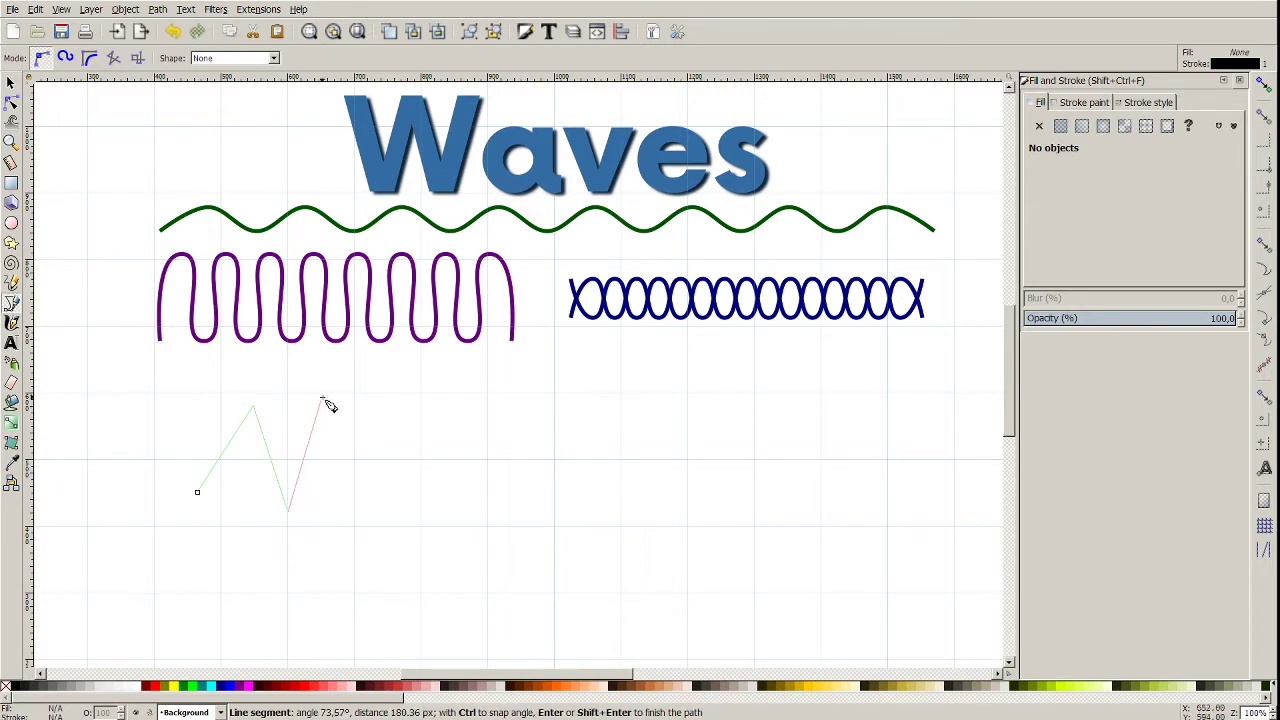
{"action": "left_click", "coordinate": [322, 398]}
{"action": "left_click", "coordinate": [353, 516]}
{"action": "left_click", "coordinate": [401, 401]}
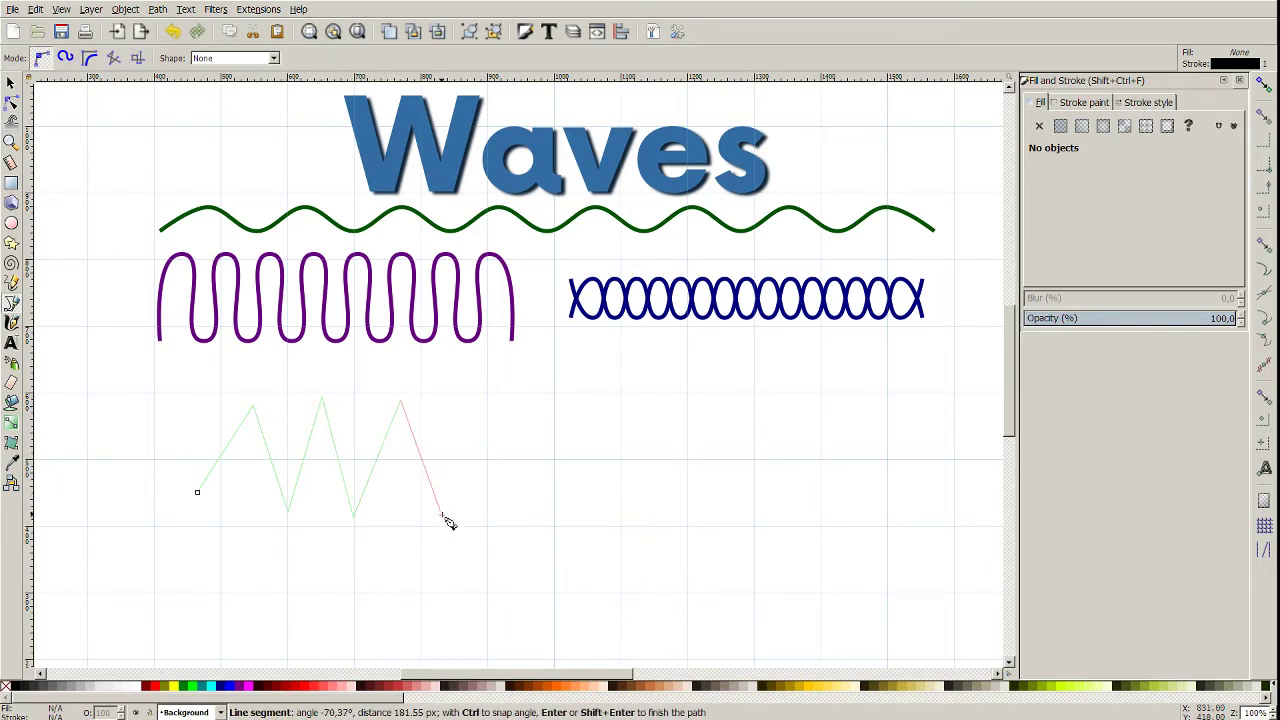
{"action": "left_click", "coordinate": [443, 521]}
{"action": "left_click", "coordinate": [485, 390]}
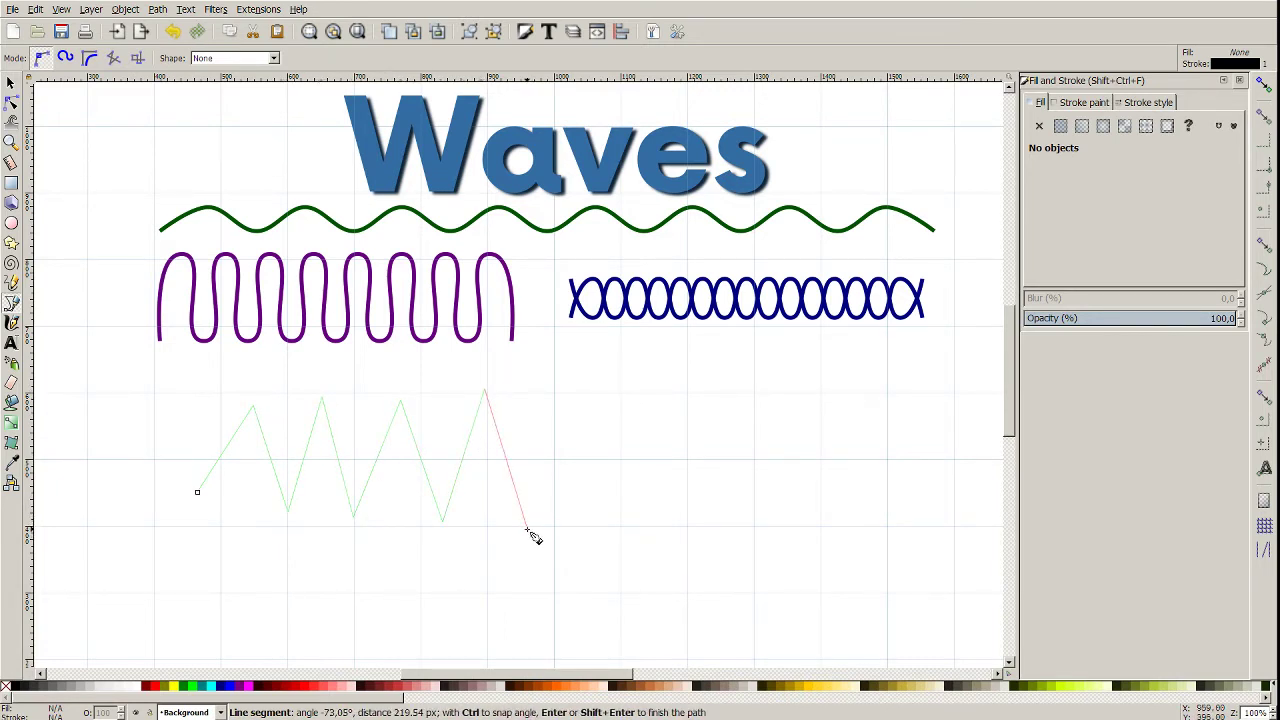
{"action": "left_click", "coordinate": [527, 526]}
{"action": "left_click", "coordinate": [555, 406]}
{"action": "left_click", "coordinate": [587, 521]}
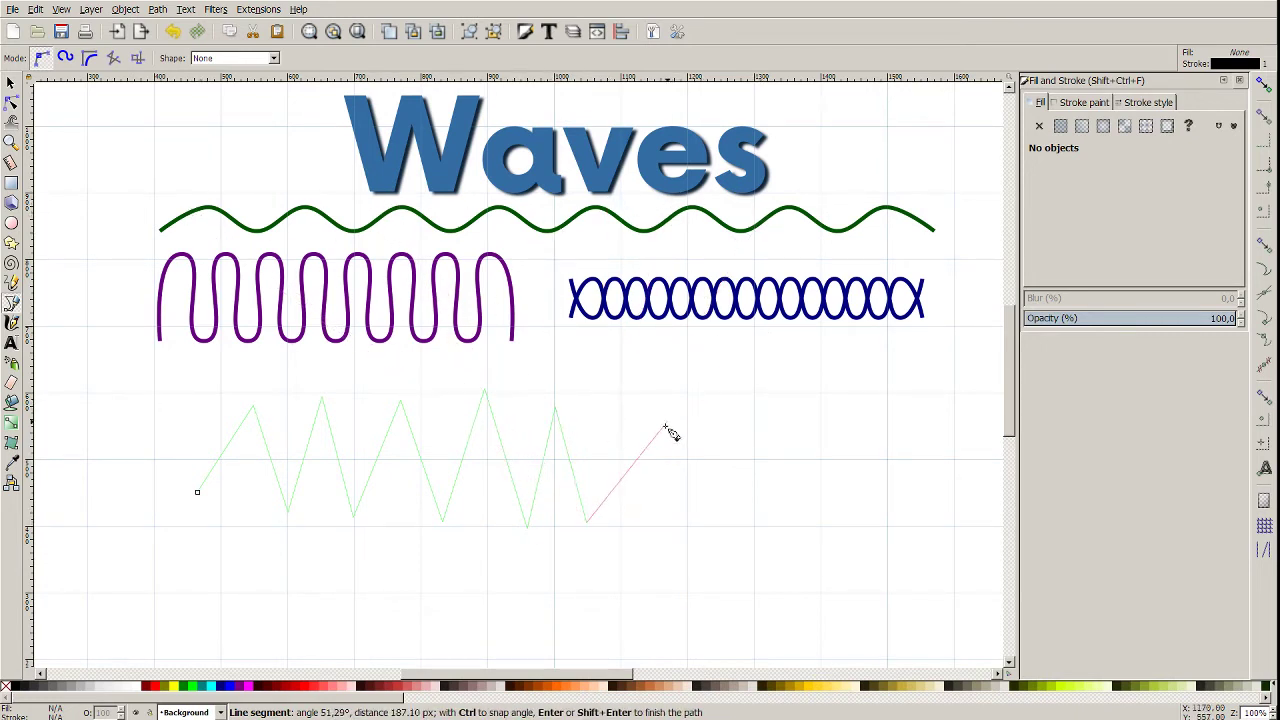
{"action": "left_click", "coordinate": [628, 416]}
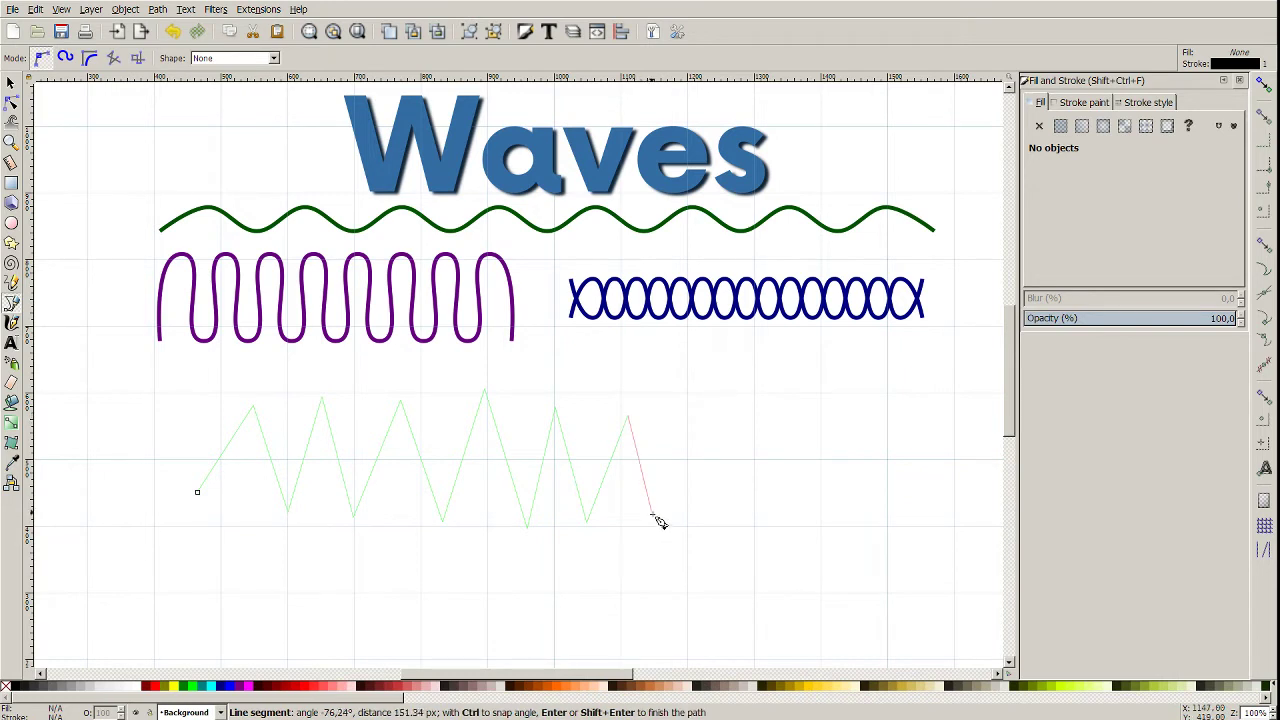
{"action": "left_click", "coordinate": [653, 518]}
{"action": "left_click", "coordinate": [691, 406]}
{"action": "left_click", "coordinate": [718, 504]}
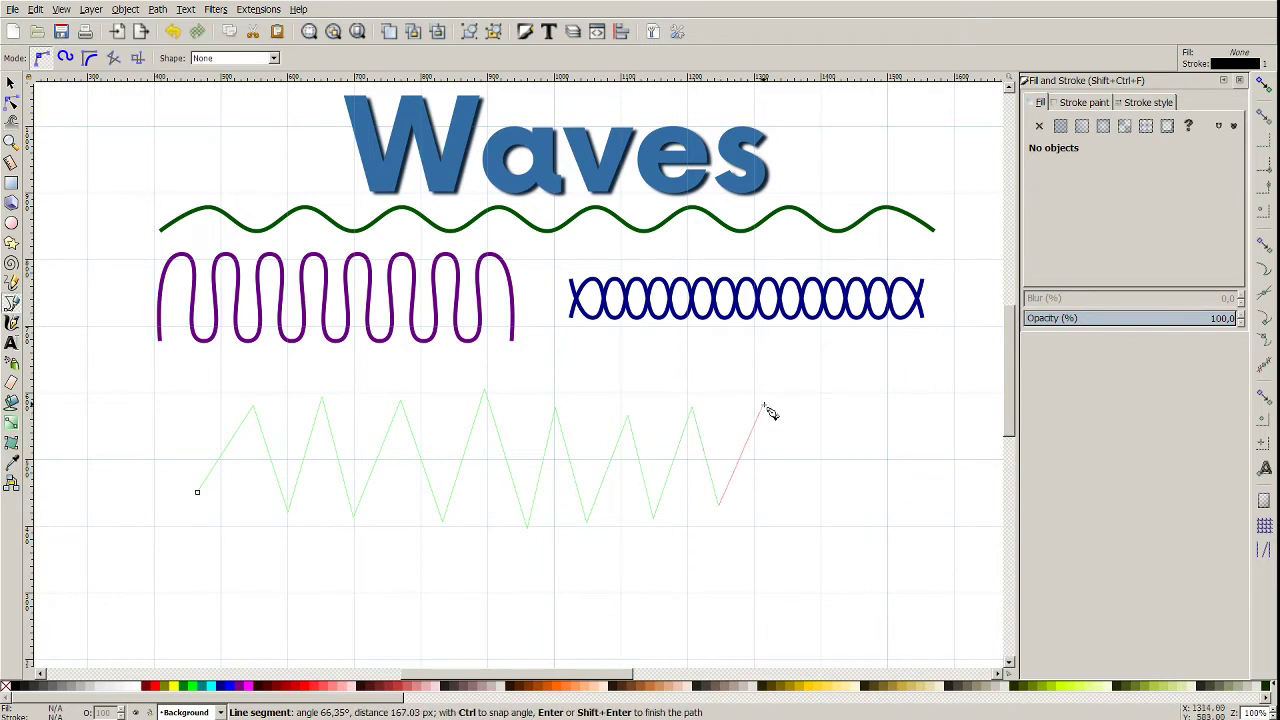
{"action": "left_click", "coordinate": [763, 406]}
{"action": "left_click", "coordinate": [787, 500]}
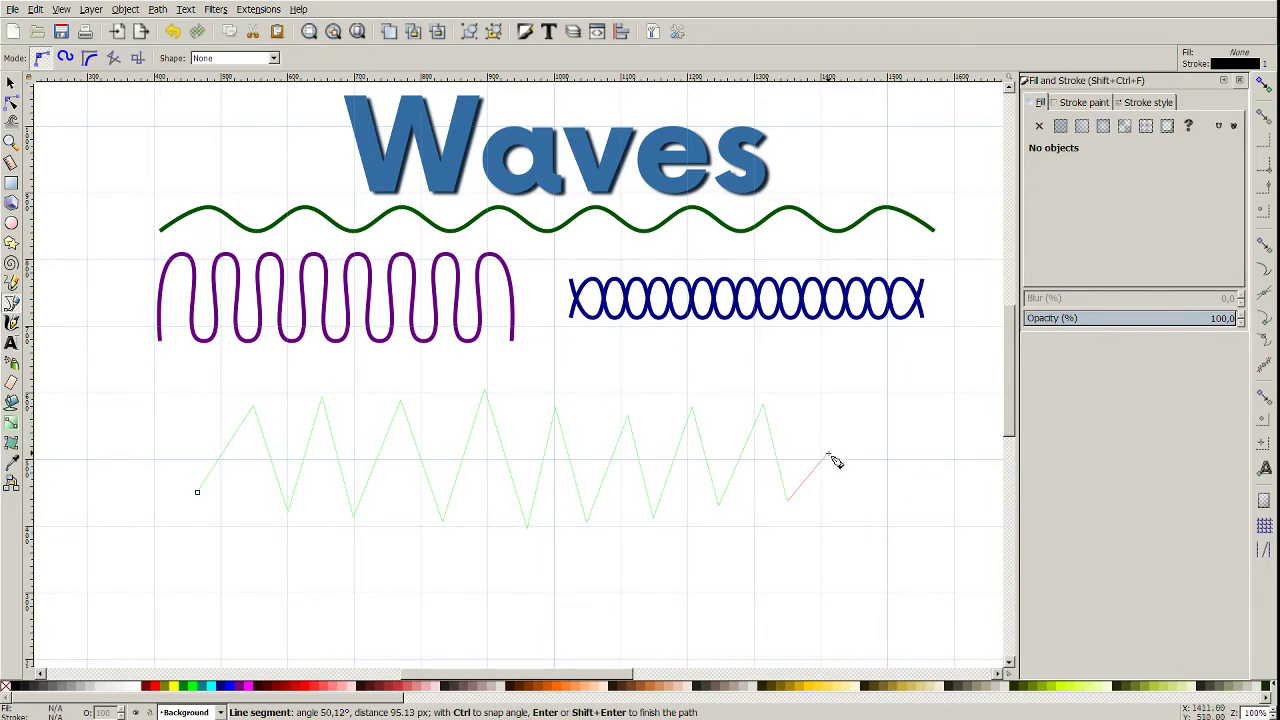
{"action": "key", "text": "Return"}
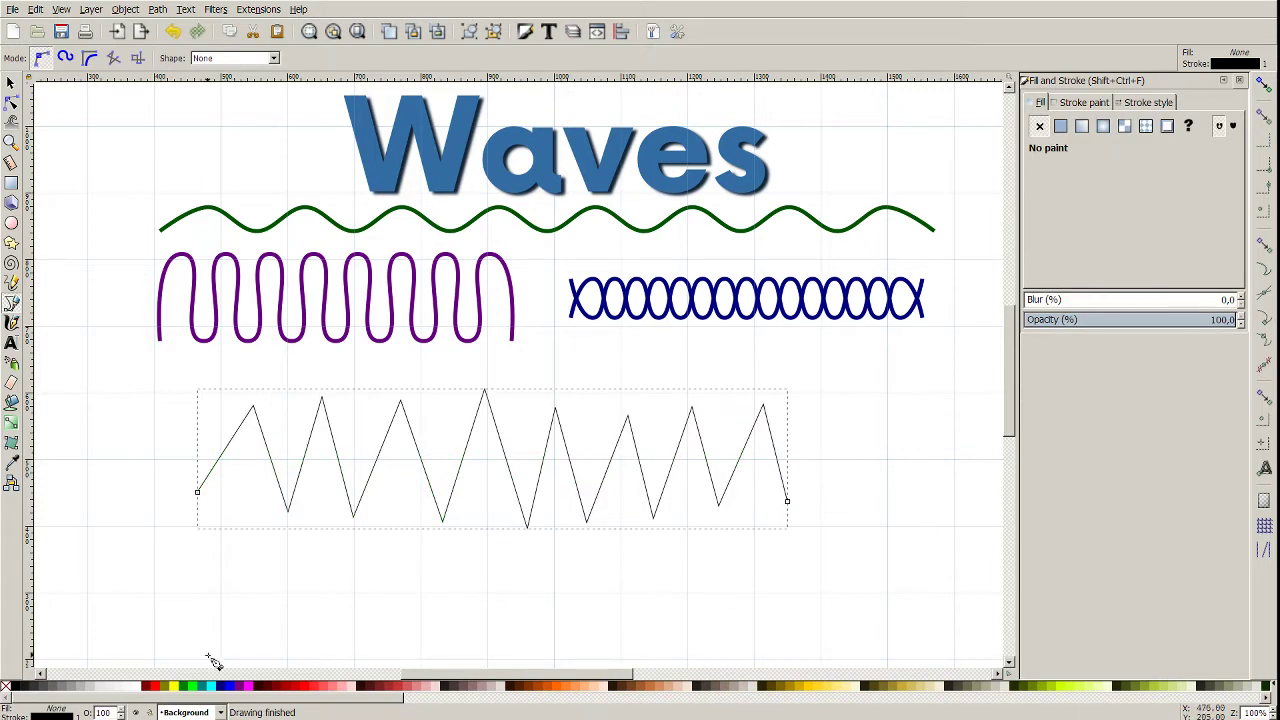
Give the zigzag an 8 px stroke and select its top peak nodes with the Node tool.
{"action": "right_click", "coordinate": [78, 716]}
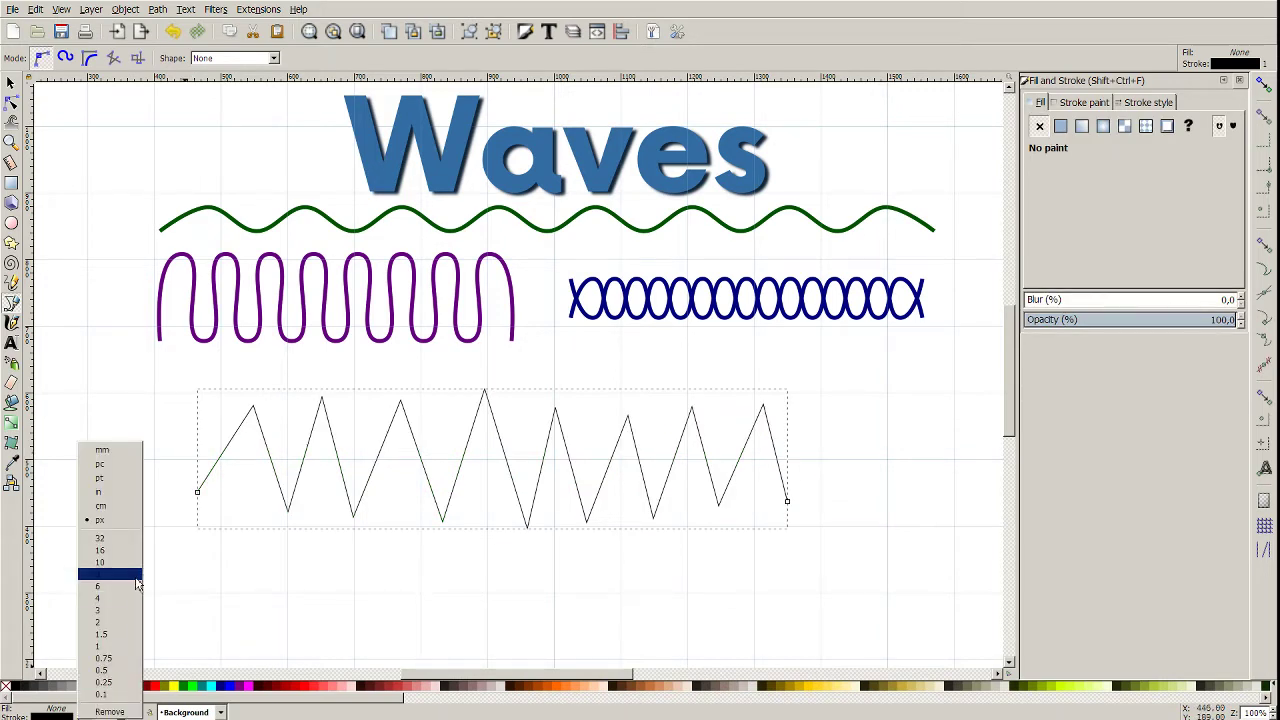
{"action": "left_click", "coordinate": [138, 574]}
{"action": "left_click", "coordinate": [11, 103]}
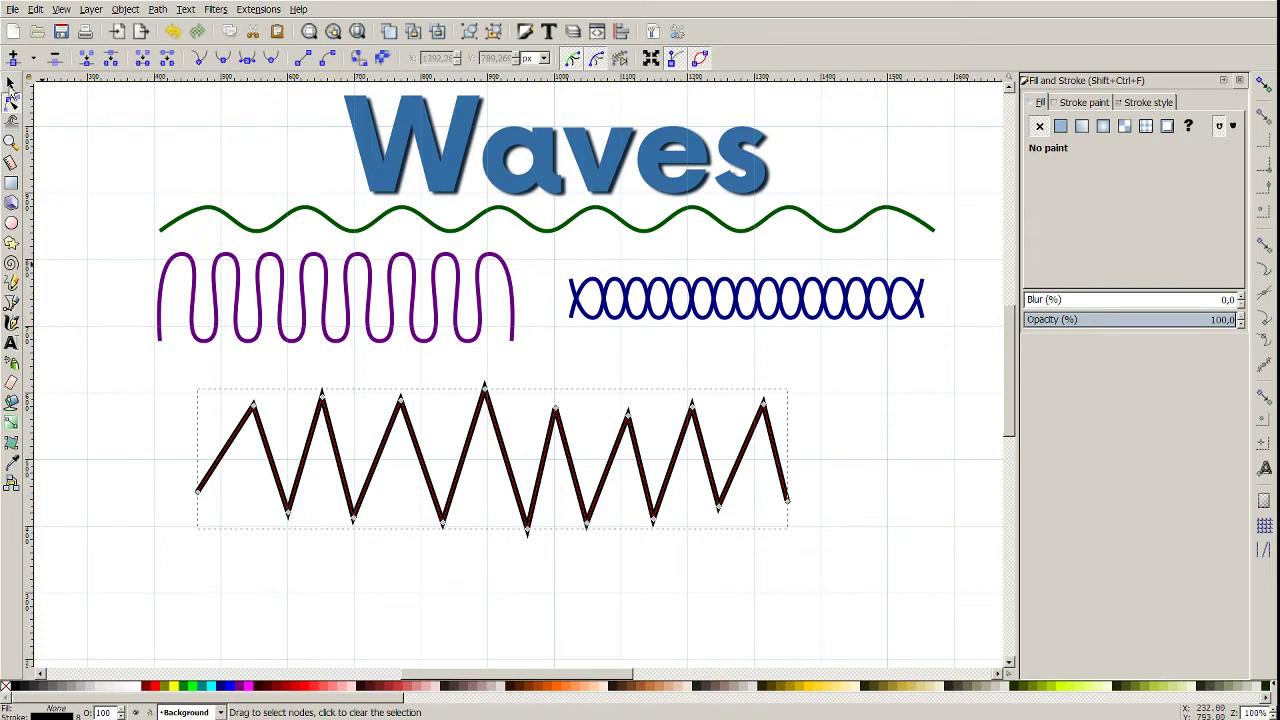
{"action": "left_click_drag", "start_coordinate": [143, 371], "coordinate": [823, 449]}
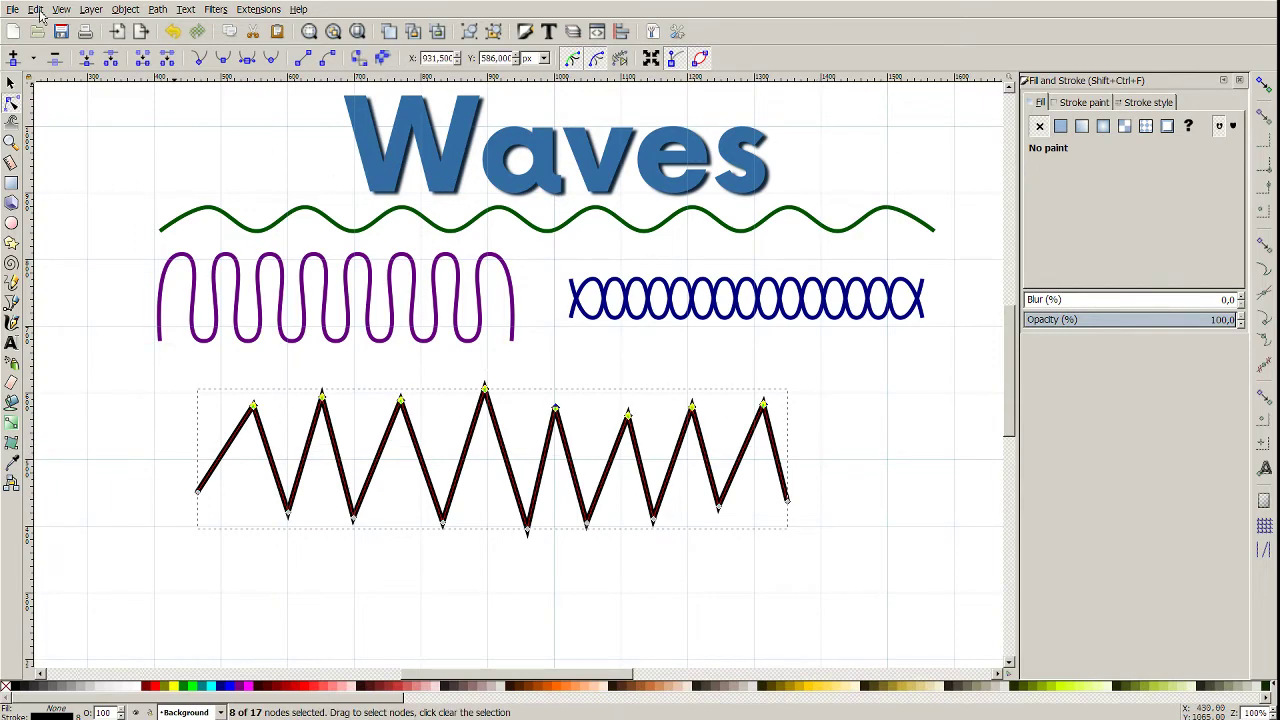
Using Align and Distribute, level the zigzag's peaks, then its troughs and end nodes.
{"action": "left_click", "coordinate": [124, 12]}
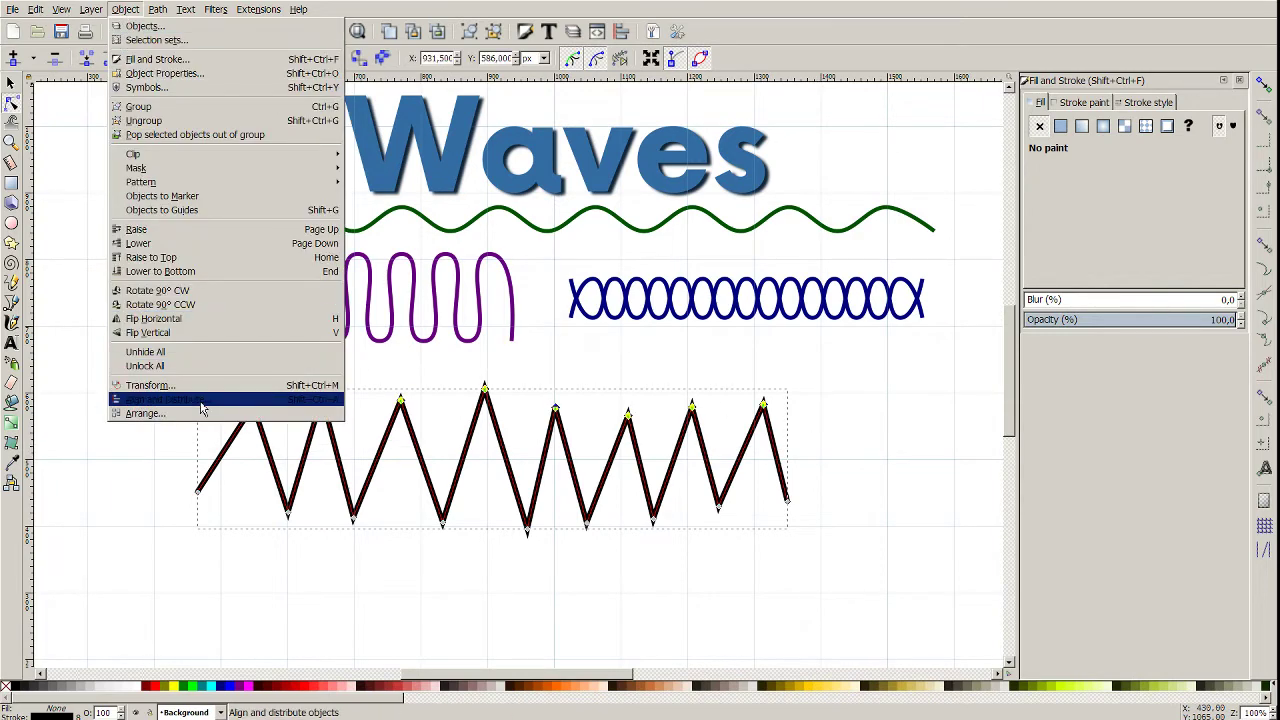
{"action": "left_click", "coordinate": [165, 399]}
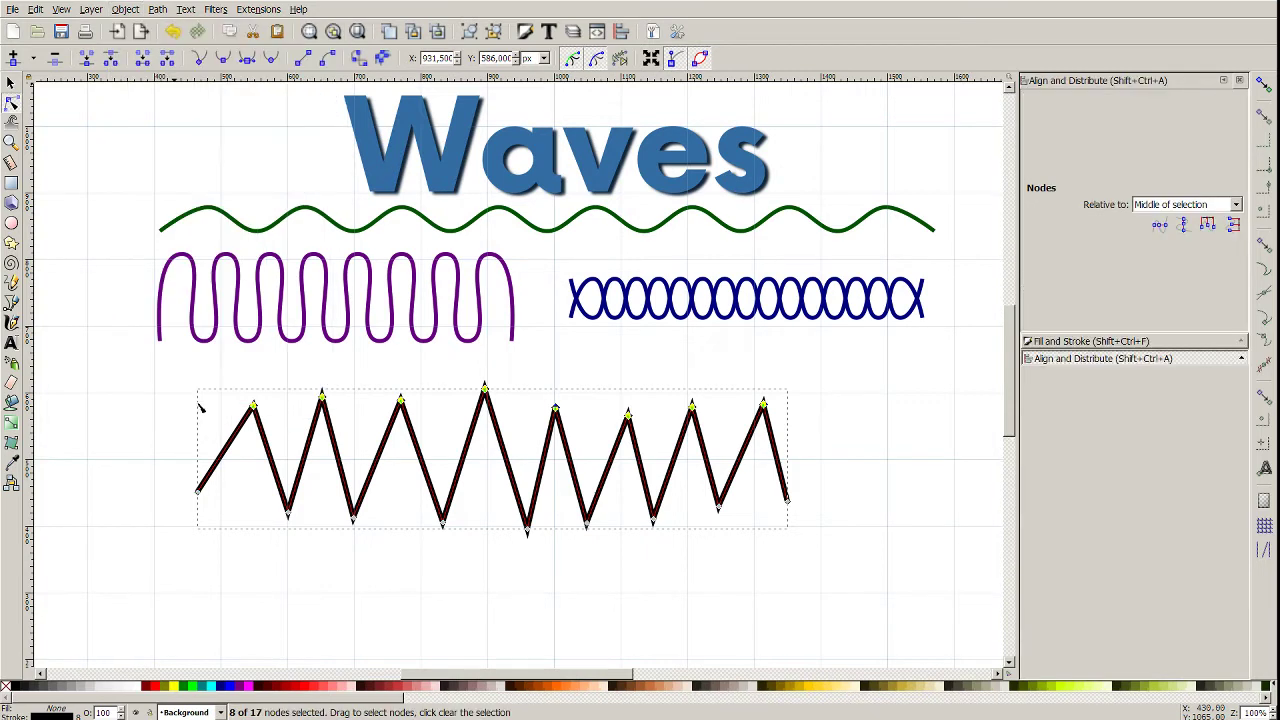
{"action": "left_click", "coordinate": [1159, 226]}
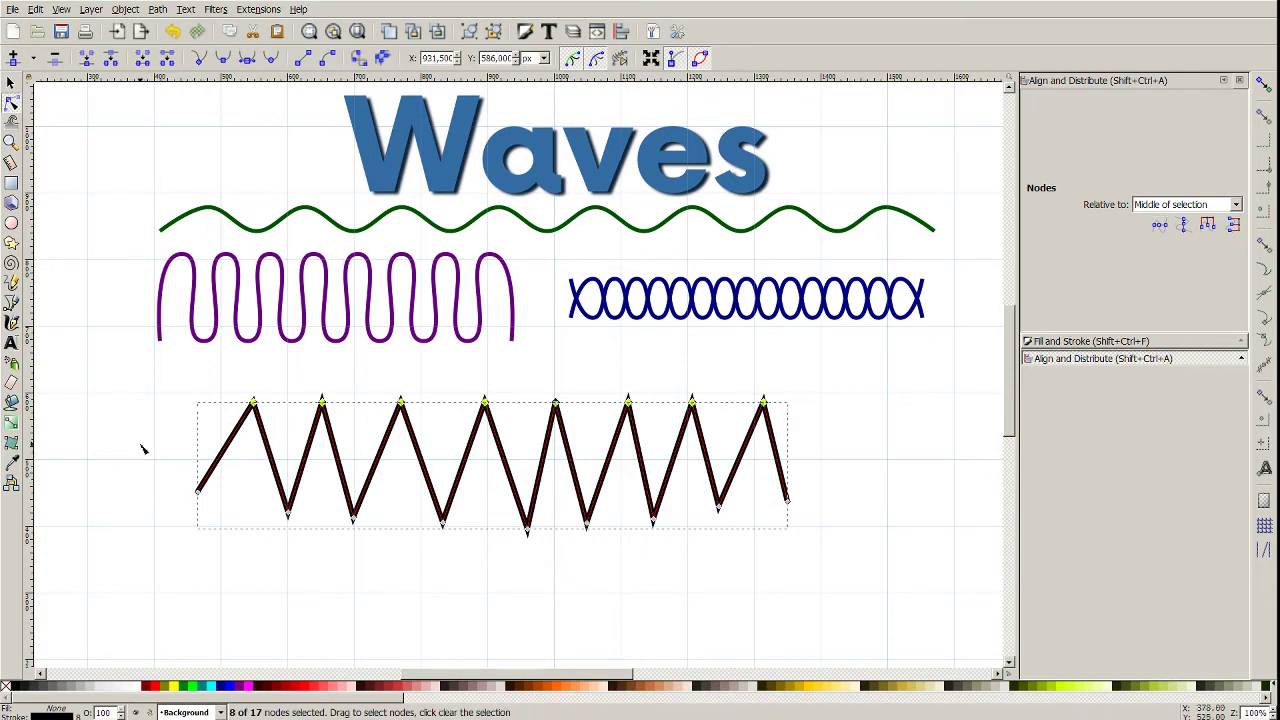
{"action": "left_click_drag", "start_coordinate": [140, 443], "coordinate": [866, 576]}
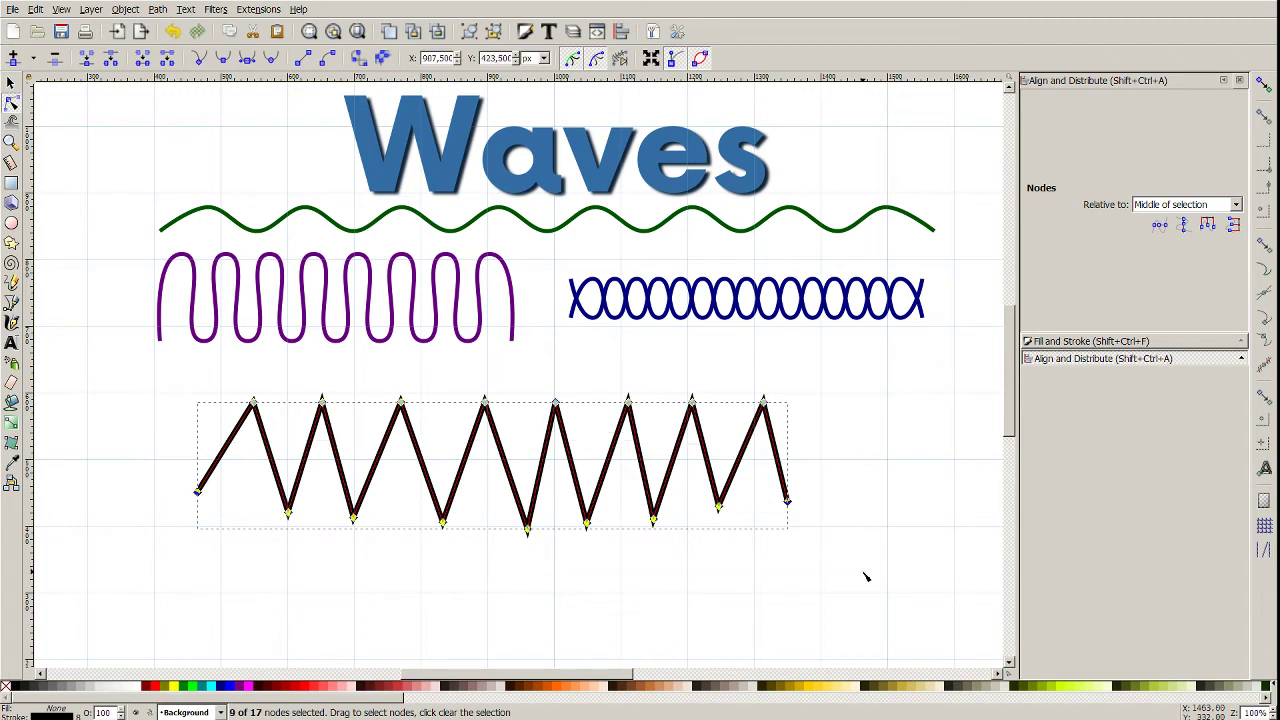
{"action": "left_click", "coordinate": [1160, 226]}
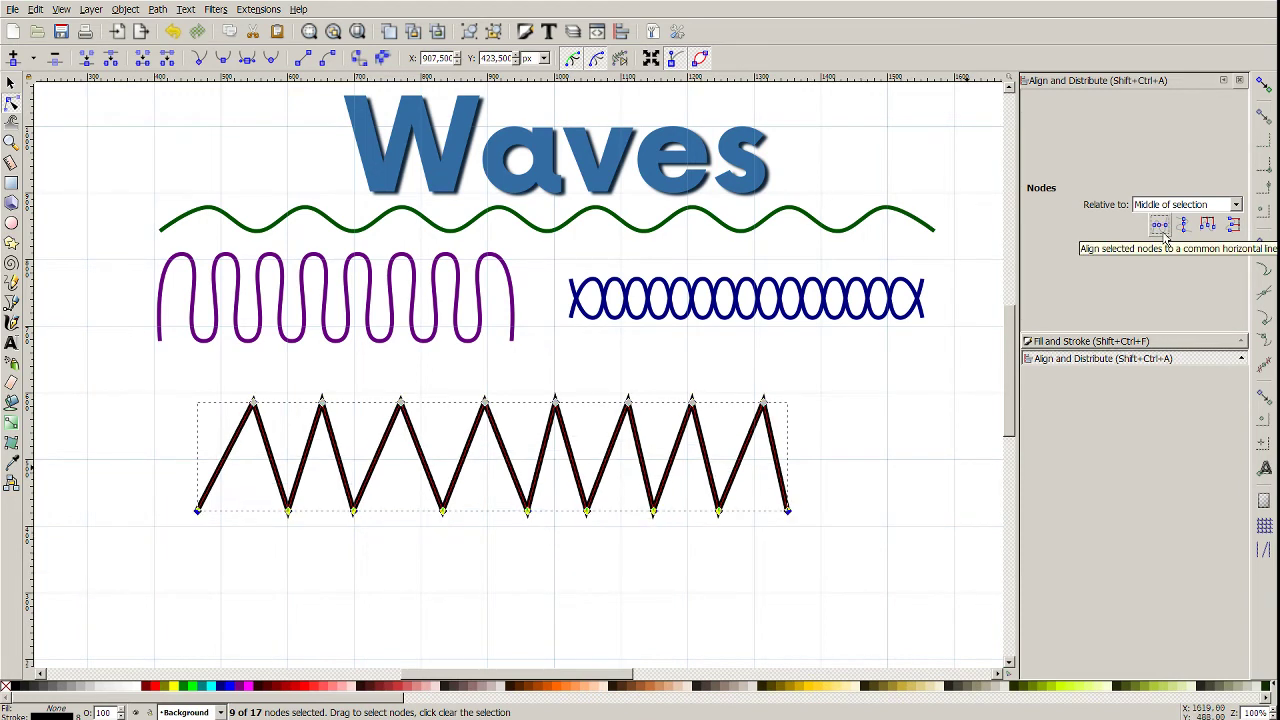
Distribute all the zigzag's nodes evenly across its width, then return to the Selector.
{"action": "left_click", "coordinate": [771, 563]}
{"action": "left_click", "coordinate": [745, 556]}
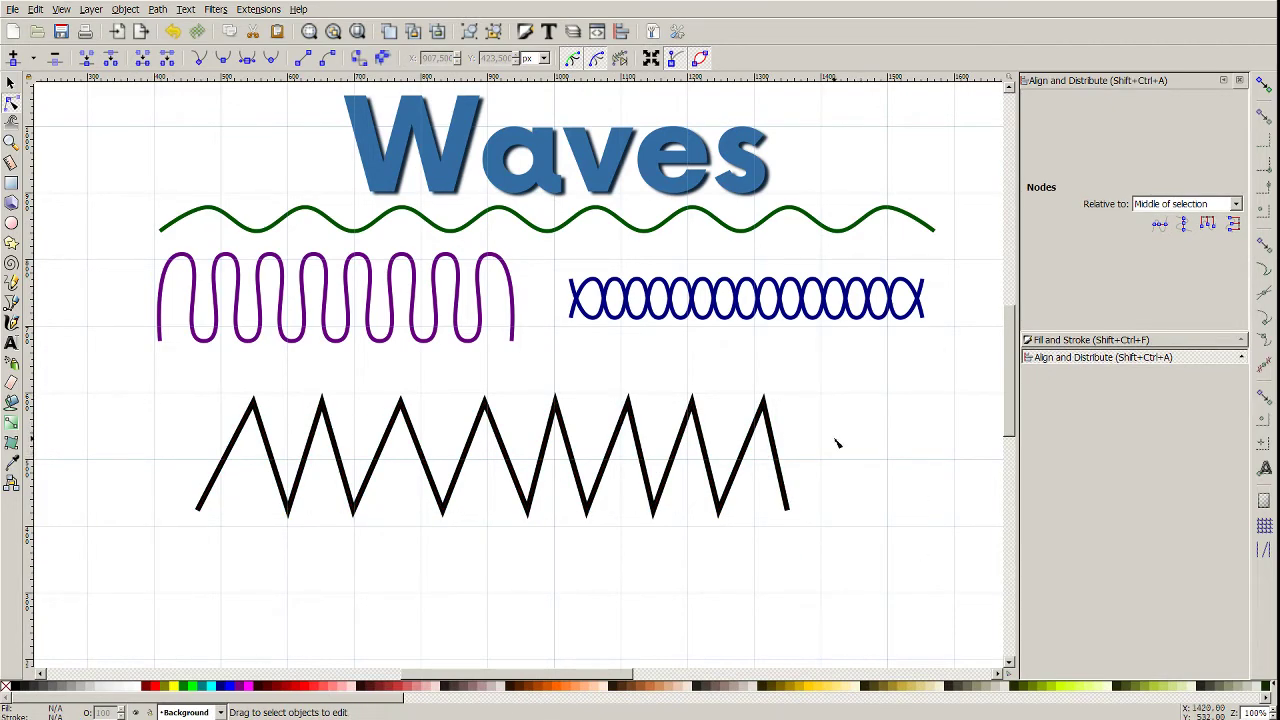
{"action": "left_click_drag", "start_coordinate": [110, 372], "coordinate": [163, 366]}
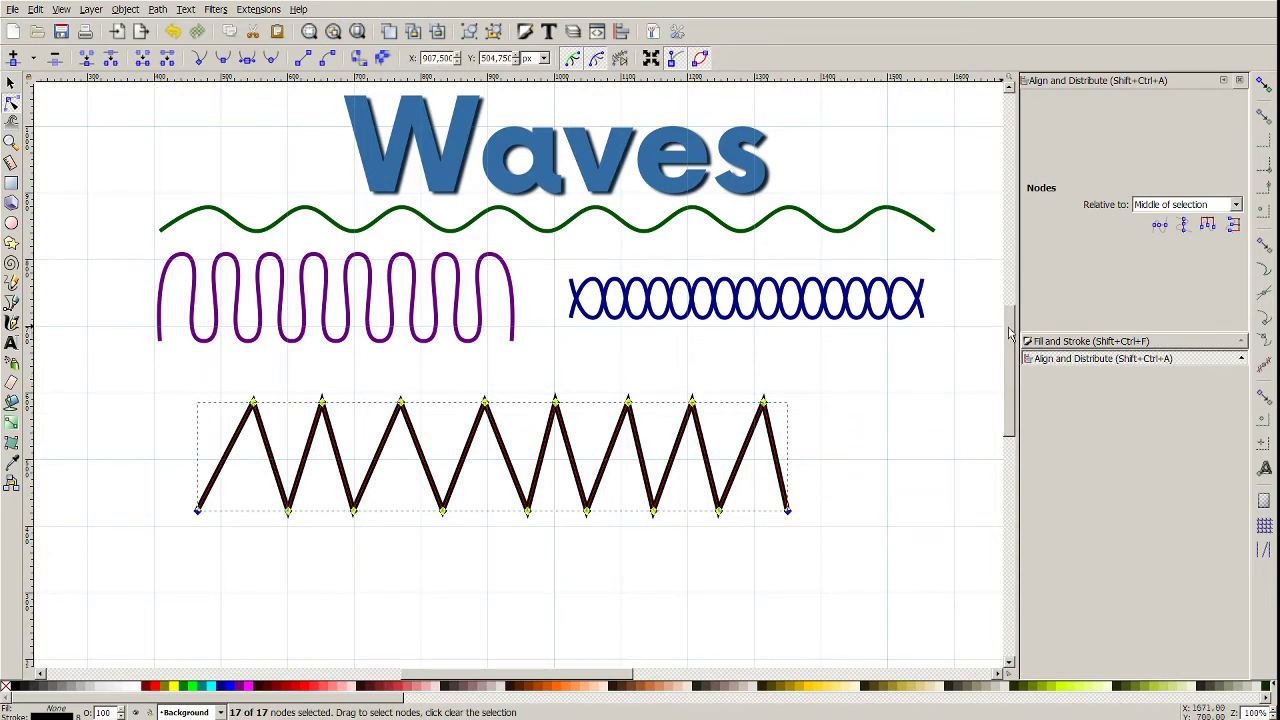
{"action": "left_click", "coordinate": [1207, 226]}
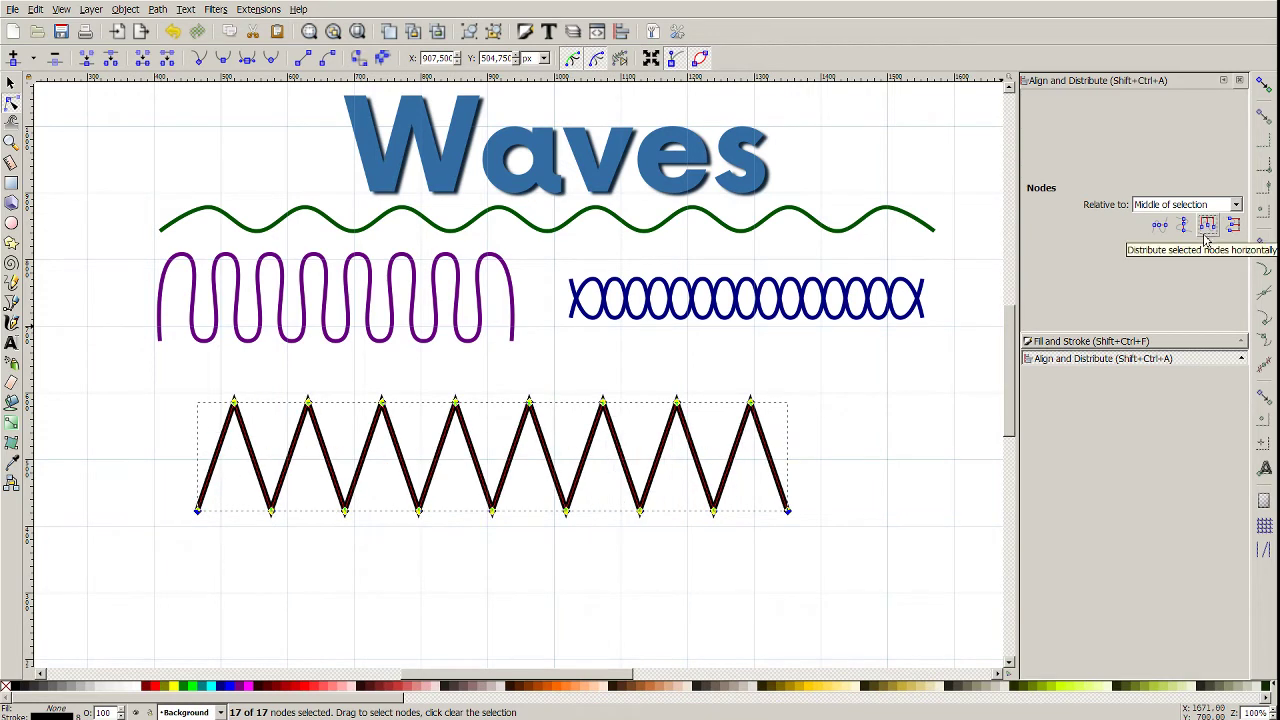
{"action": "left_click", "coordinate": [795, 488]}
{"action": "left_click", "coordinate": [837, 489]}
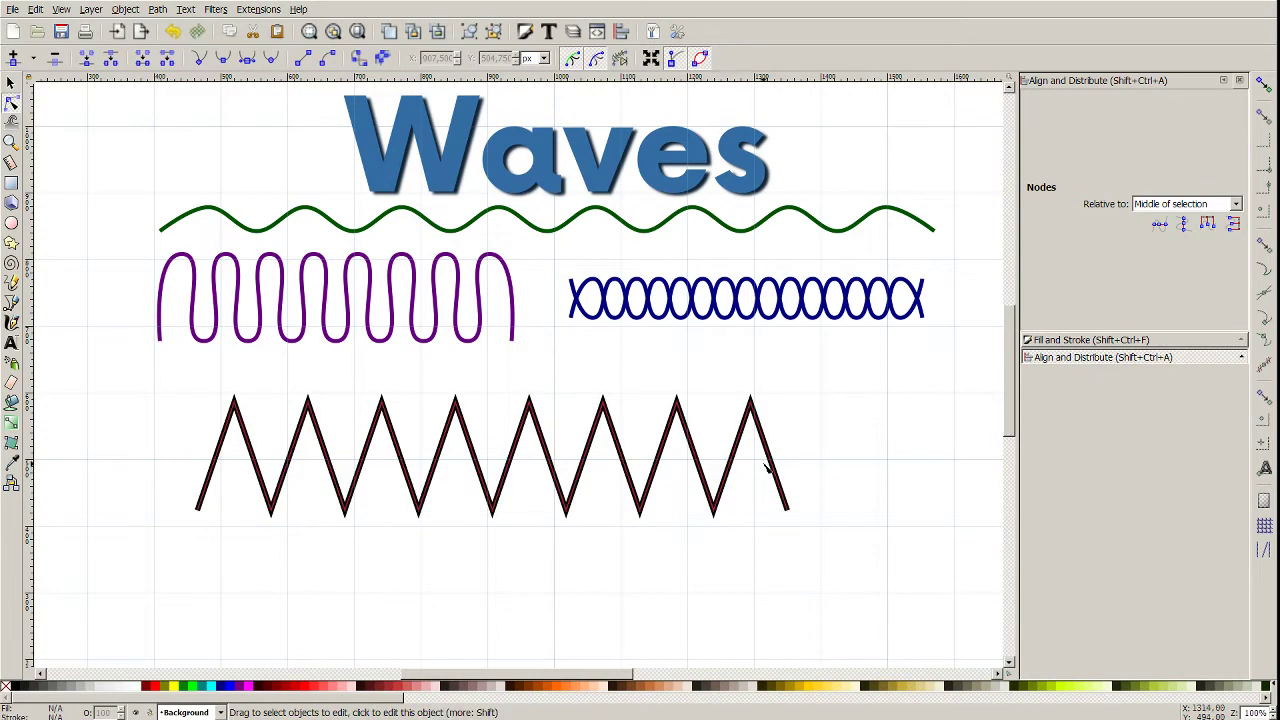
{"action": "left_click", "coordinate": [11, 86]}
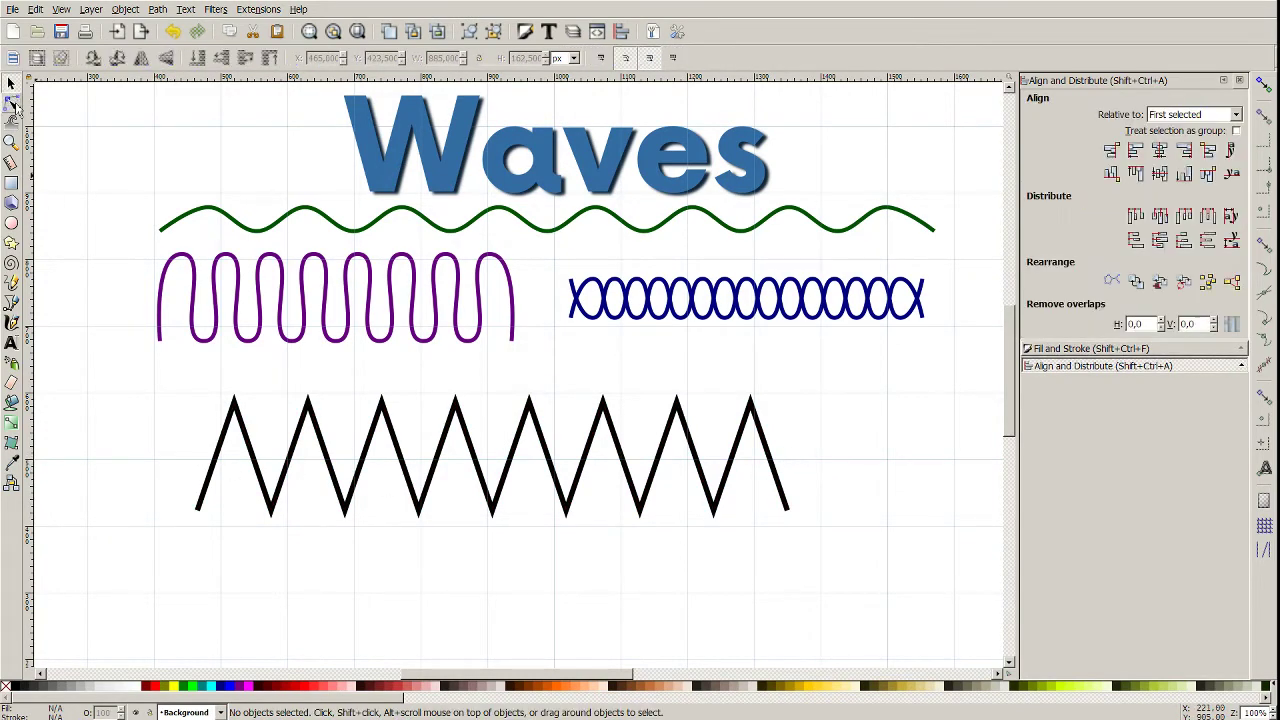
Duplicate the black zigzag and flatten the copy toward its bottom.
{"action": "left_click", "coordinate": [395, 468]}
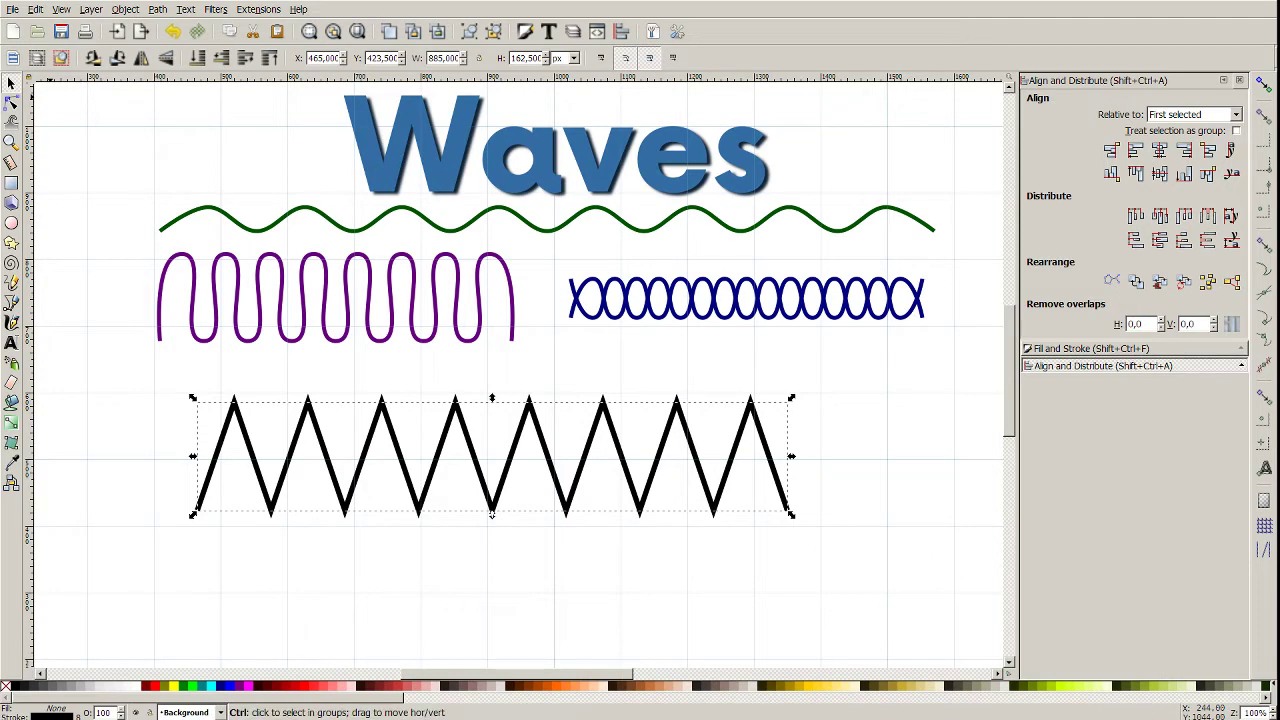
{"action": "key", "text": "ctrl+d"}
{"action": "left_click_drag", "start_coordinate": [443, 482], "coordinate": [508, 537]}
{"action": "left_click", "coordinate": [510, 503]}
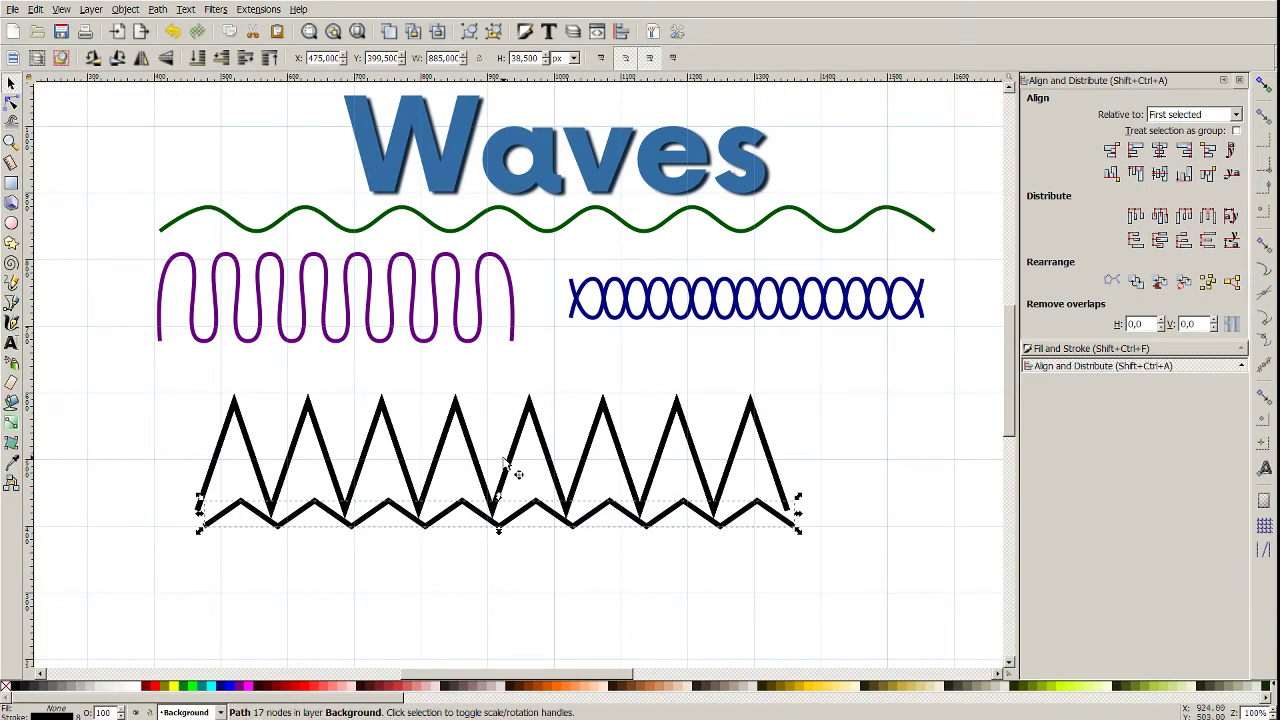
Check the purple and green waves and nudge the blue looped wave slightly lower.
{"action": "left_click", "coordinate": [355, 320]}
{"action": "left_click", "coordinate": [478, 228]}
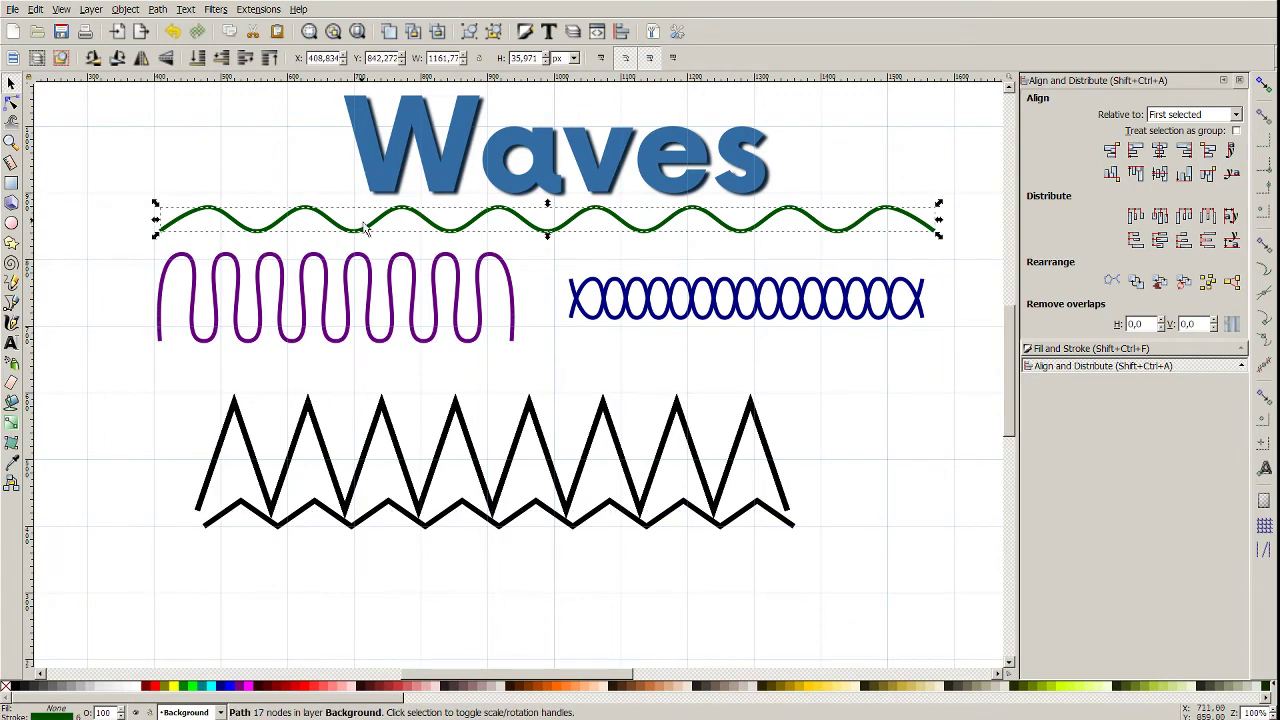
{"action": "mouse_move", "coordinate": [893, 325]}
{"action": "left_mouse_down"}
{"action": "mouse_move", "coordinate": [893, 382]}
{"action": "mouse_move", "coordinate": [903, 329]}
{"action": "left_mouse_up"}
{"action": "left_click", "coordinate": [862, 398]}
Squash a zigzag into a thin line and move it up under the purple wave.
{"action": "left_click", "coordinate": [645, 513]}
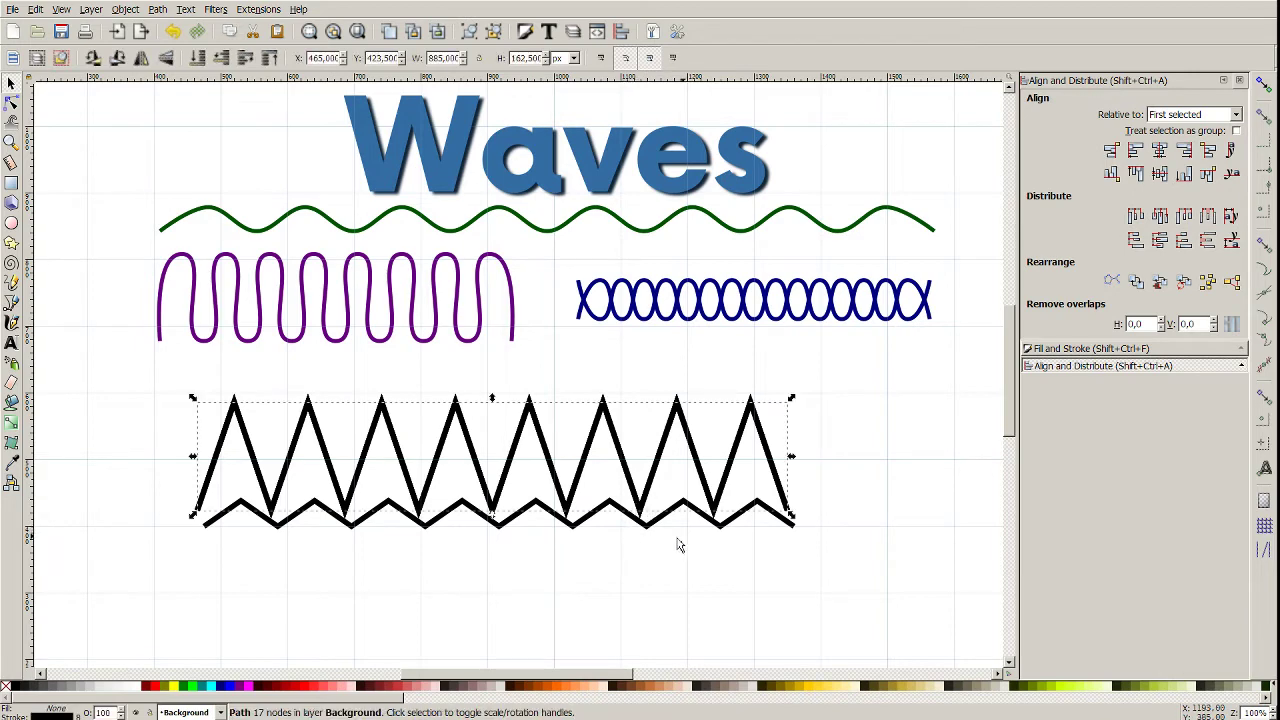
{"action": "left_click_drag", "start_coordinate": [498, 516], "coordinate": [520, 378]}
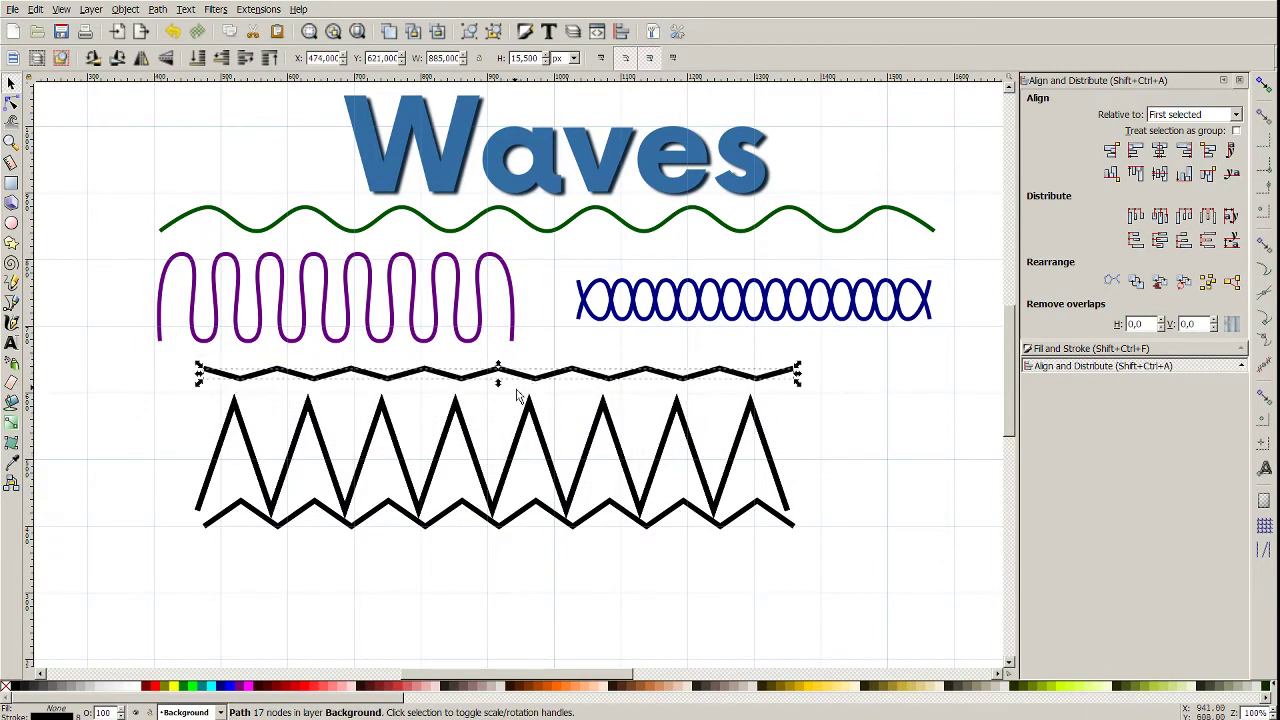
{"action": "left_click_drag", "start_coordinate": [514, 460], "coordinate": [512, 580]}
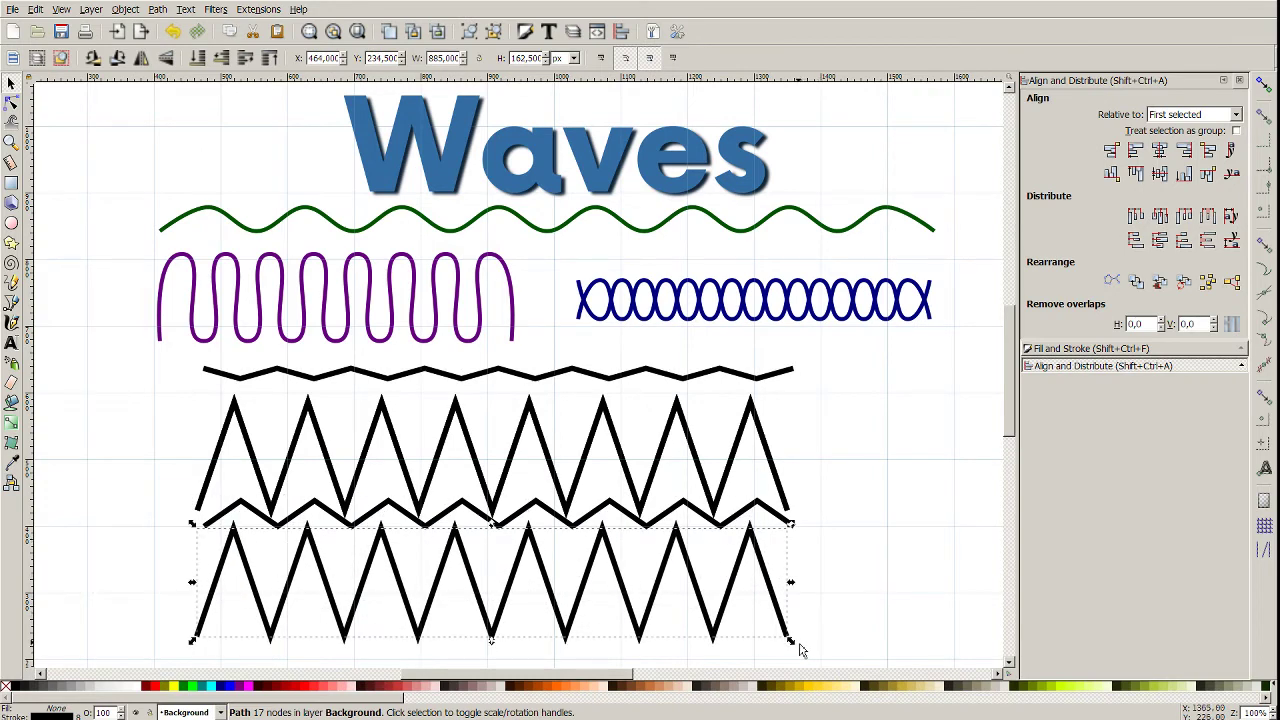
Stretch the copied zigzag wider and much flatter and move it below the others.
{"action": "left_click_drag", "start_coordinate": [808, 634], "coordinate": [978, 567]}
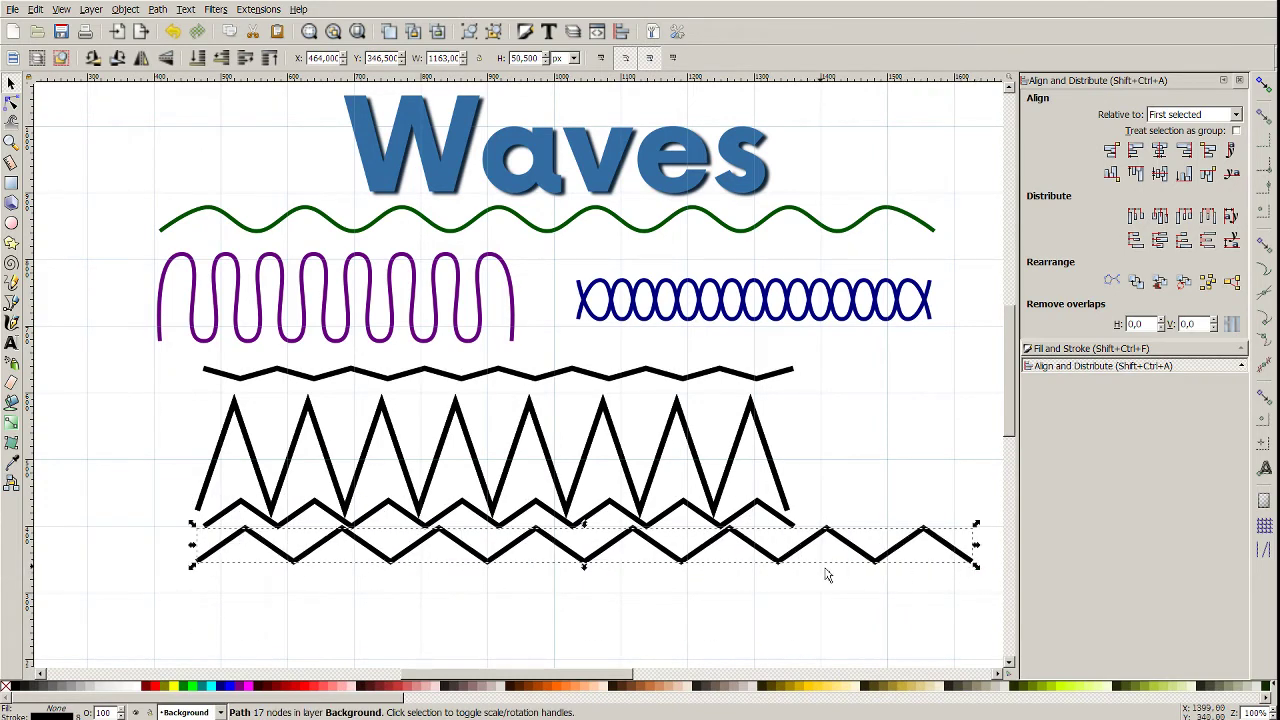
{"action": "left_click_drag", "start_coordinate": [808, 569], "coordinate": [765, 606]}
{"action": "left_click", "coordinate": [338, 378]}
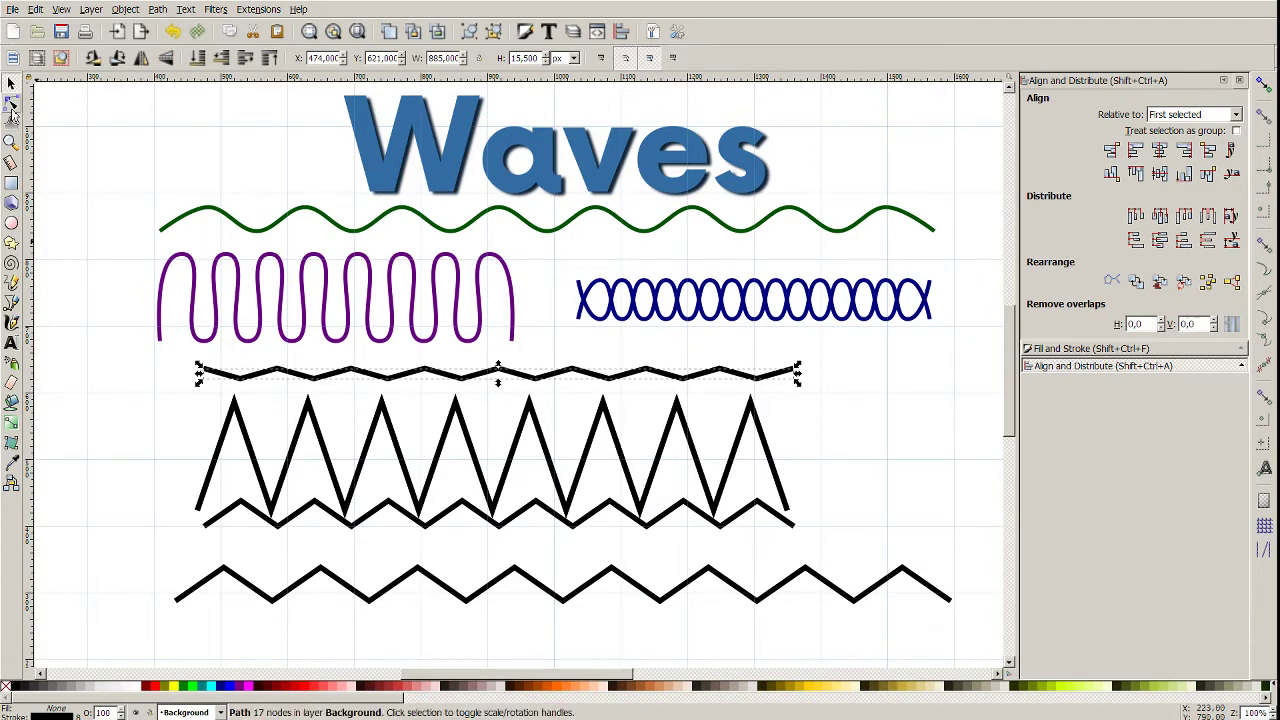
{"action": "left_click", "coordinate": [12, 105]}
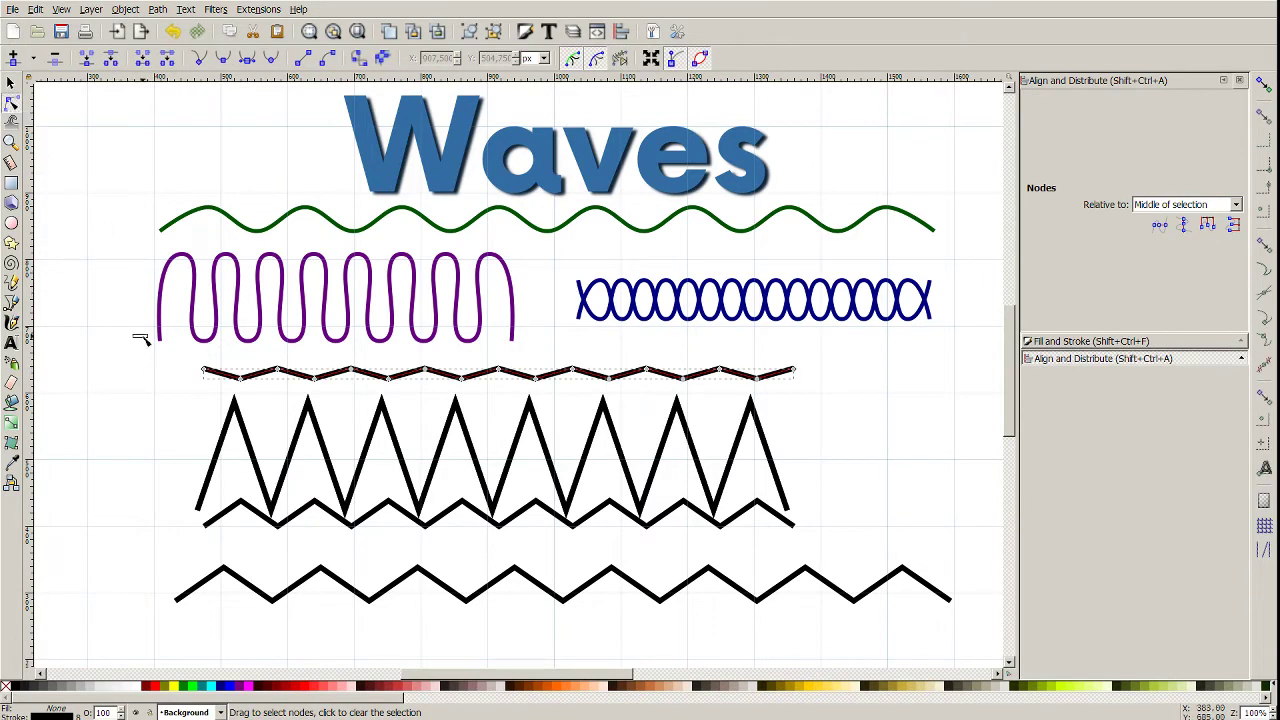
Smooth all nodes of the thin zigzag and the tall 17-node zigzag into rounded waves.
{"action": "left_click_drag", "start_coordinate": [134, 336], "coordinate": [818, 398]}
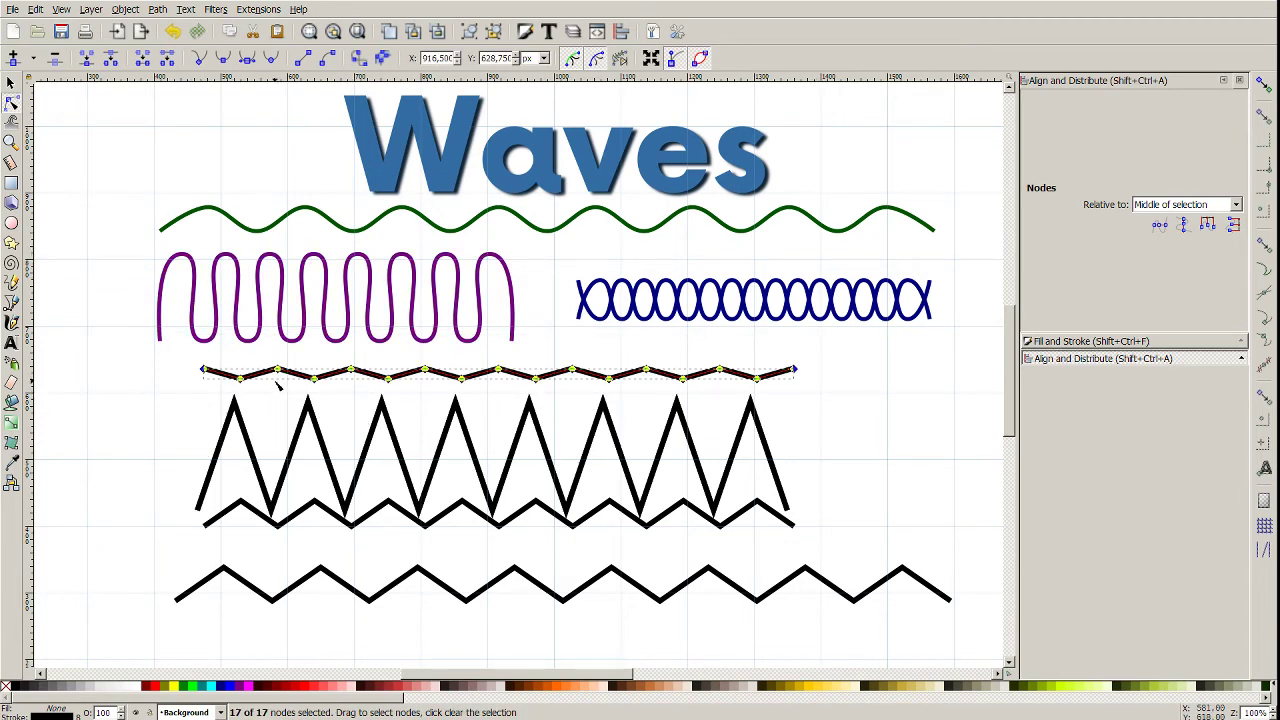
{"action": "left_click", "coordinate": [223, 60]}
{"action": "left_click", "coordinate": [368, 440]}
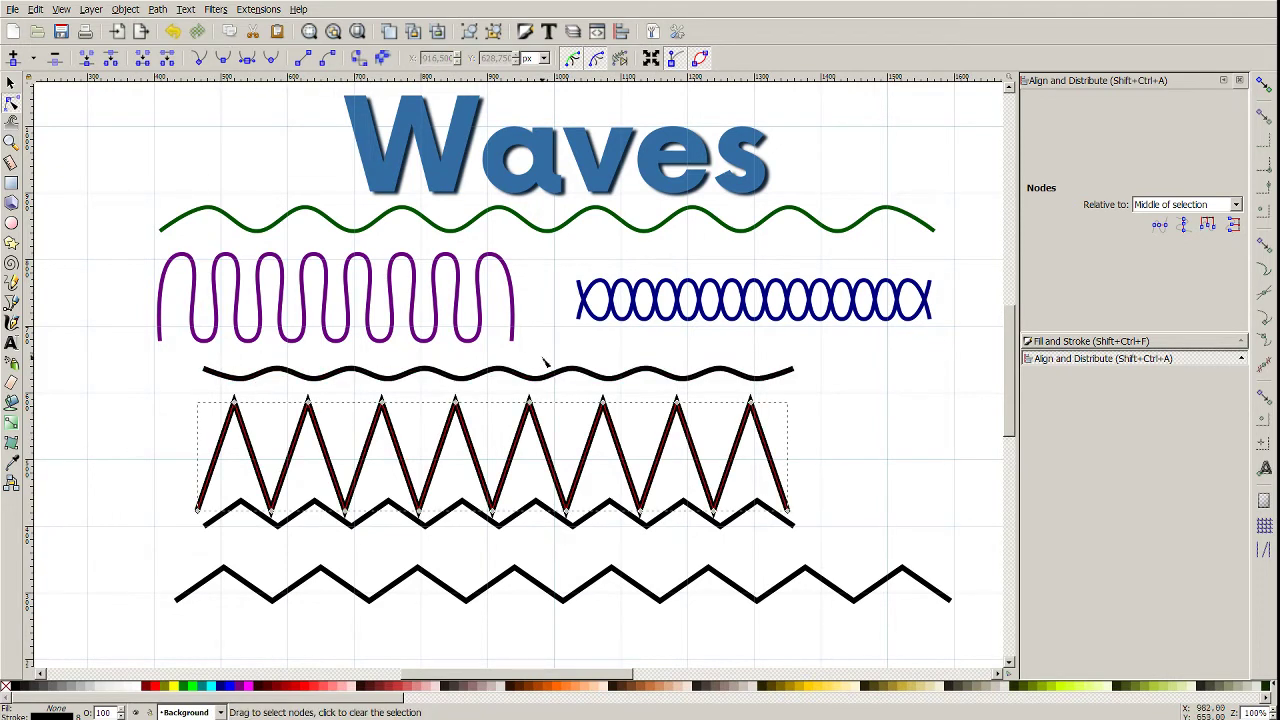
{"action": "left_click_drag", "start_coordinate": [113, 377], "coordinate": [849, 550]}
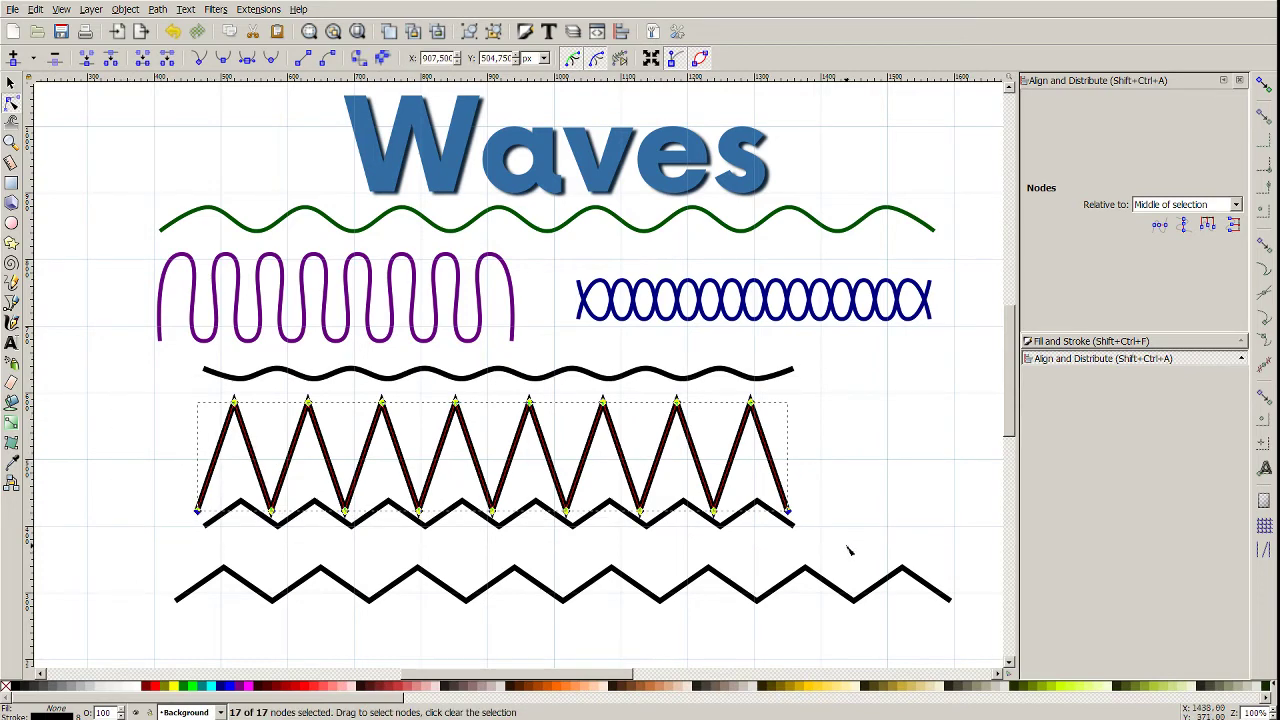
{"action": "left_click", "coordinate": [223, 58]}
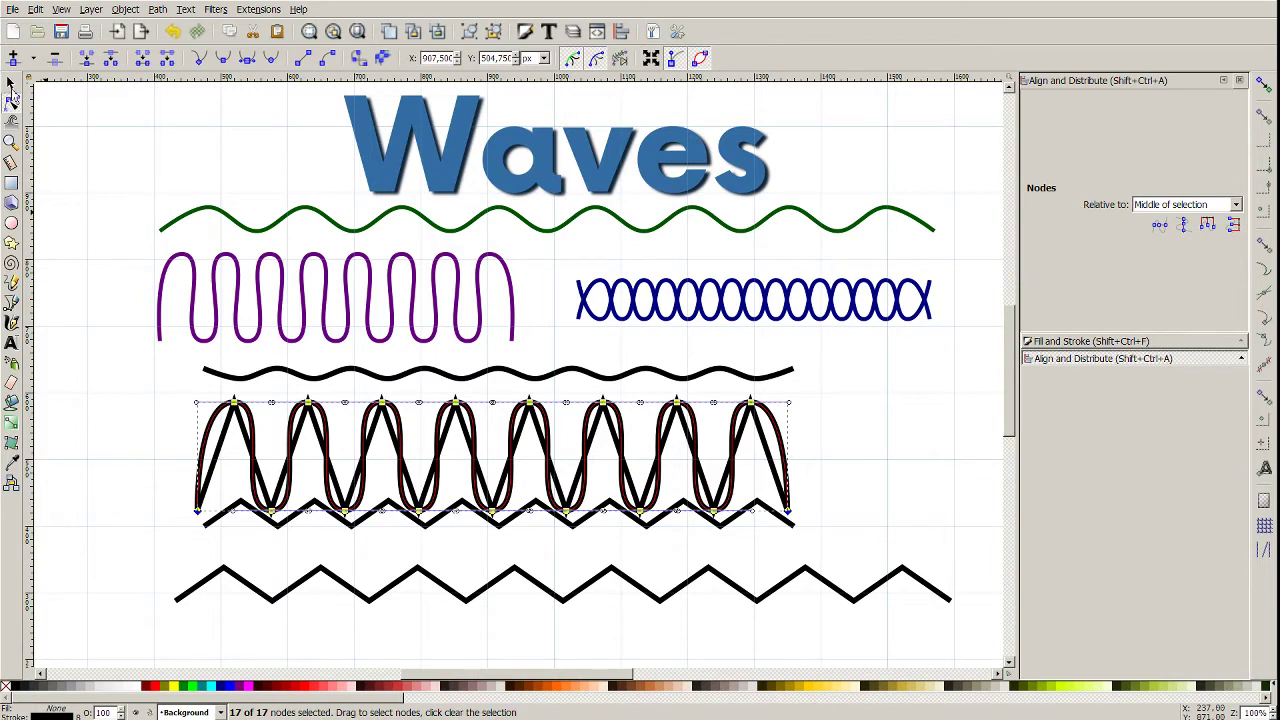
Delete the leftover sharp zigzag and move the flat zigzag down slightly.
{"action": "left_click", "coordinate": [11, 85]}
{"action": "left_click_drag", "start_coordinate": [222, 450], "coordinate": [361, 593]}
{"action": "key", "text": "Delete"}
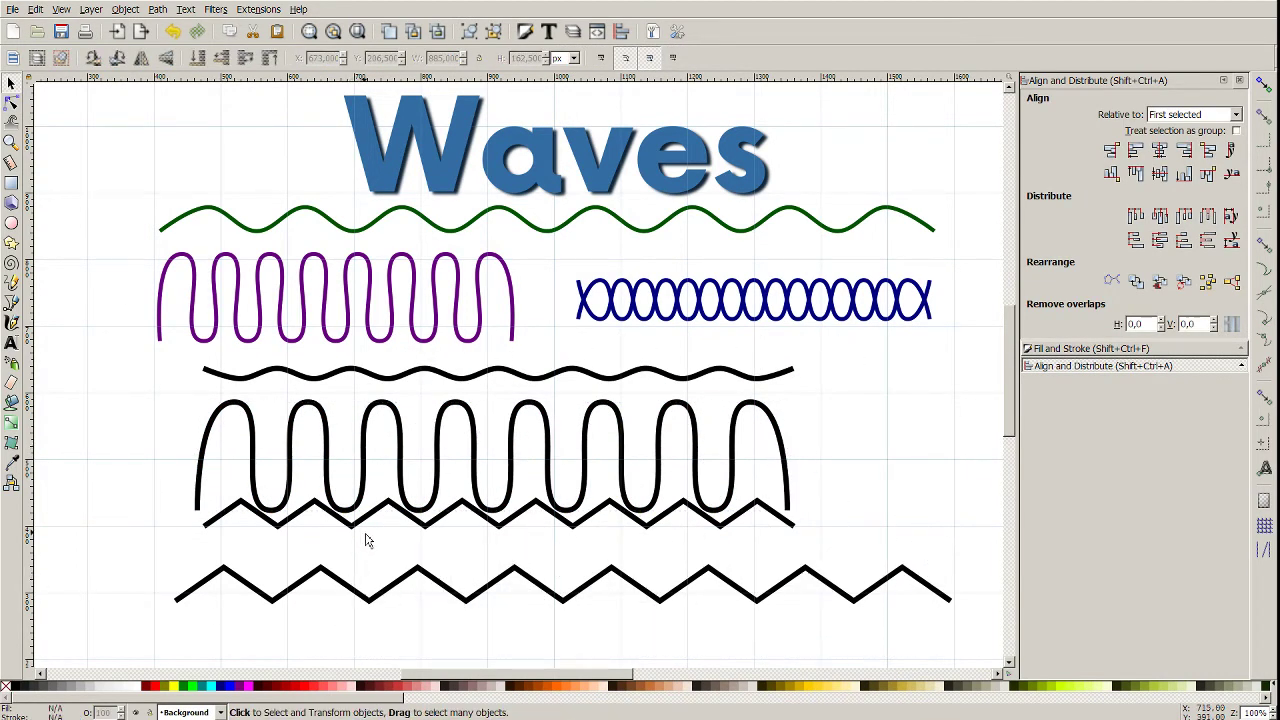
{"action": "left_click_drag", "start_coordinate": [366, 531], "coordinate": [357, 563]}
Smooth all nodes of the flat zigzag and the 17-node bottom zigzag into rounded waves.
{"action": "left_click", "coordinate": [11, 103]}
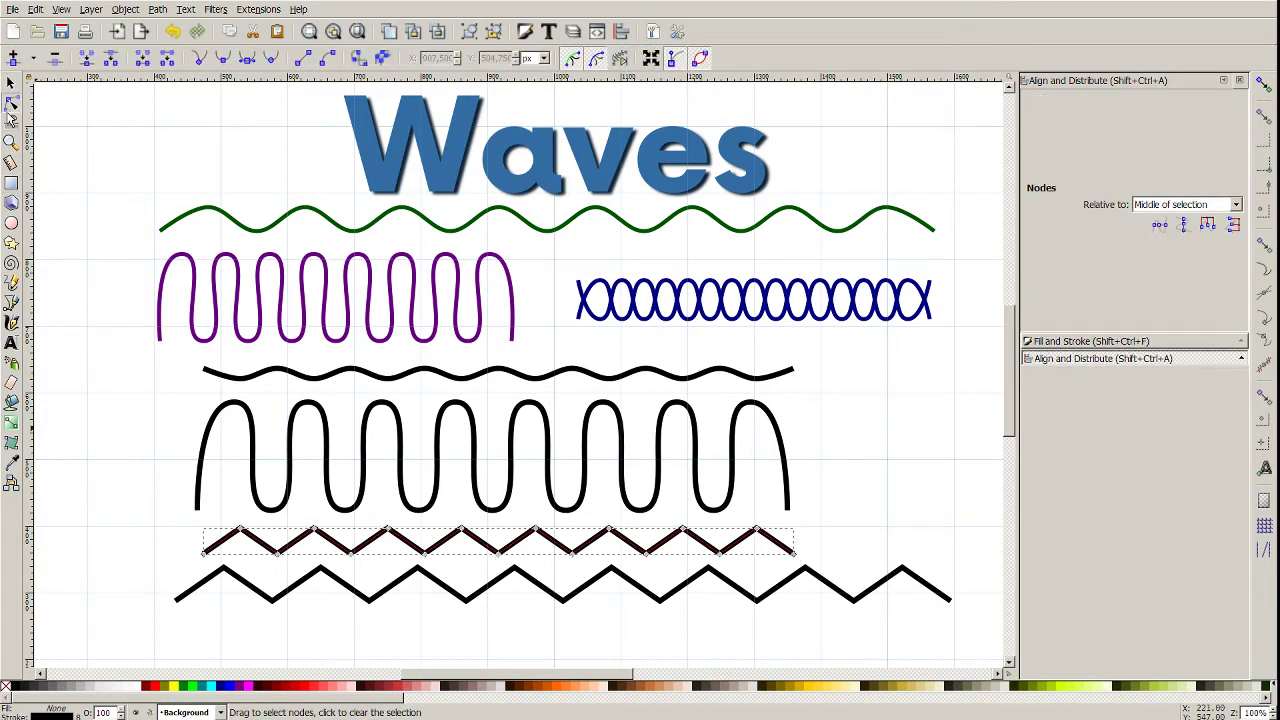
{"action": "left_click_drag", "start_coordinate": [153, 500], "coordinate": [940, 576]}
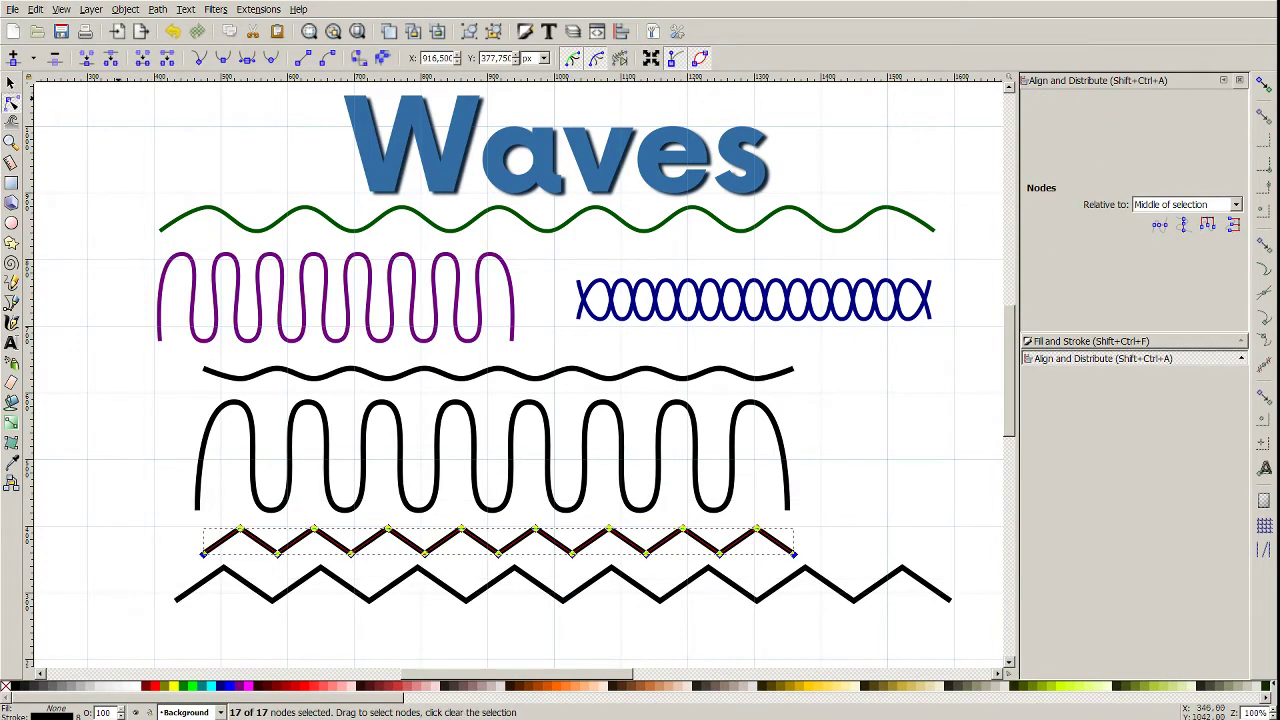
{"action": "left_click", "coordinate": [223, 57]}
{"action": "left_click", "coordinate": [300, 582]}
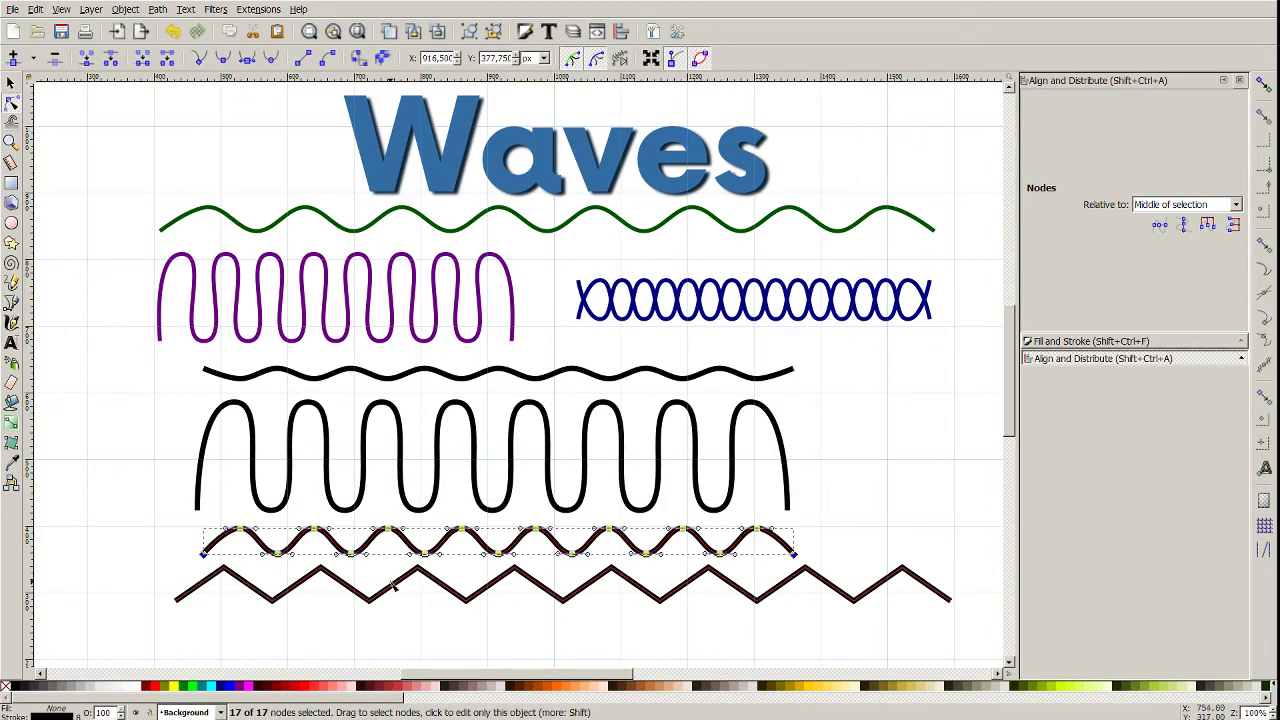
{"action": "left_click_drag", "start_coordinate": [143, 553], "coordinate": [978, 620]}
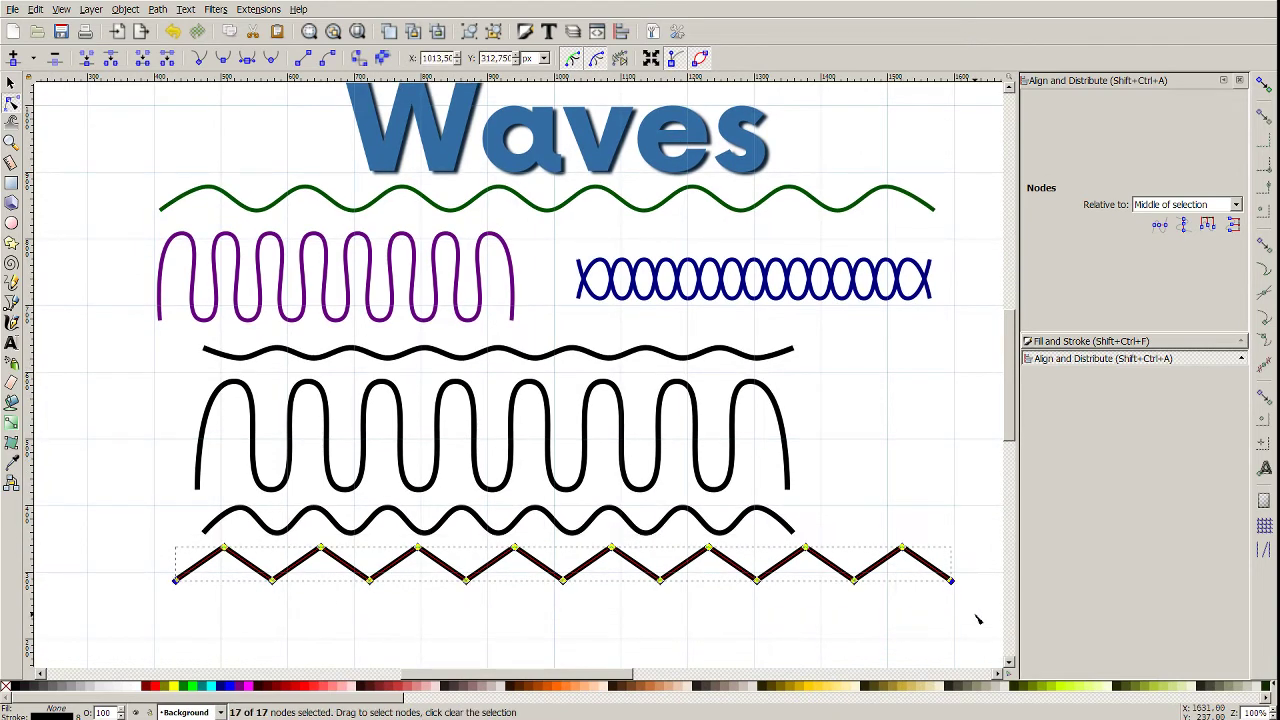
{"action": "left_click", "coordinate": [223, 57]}
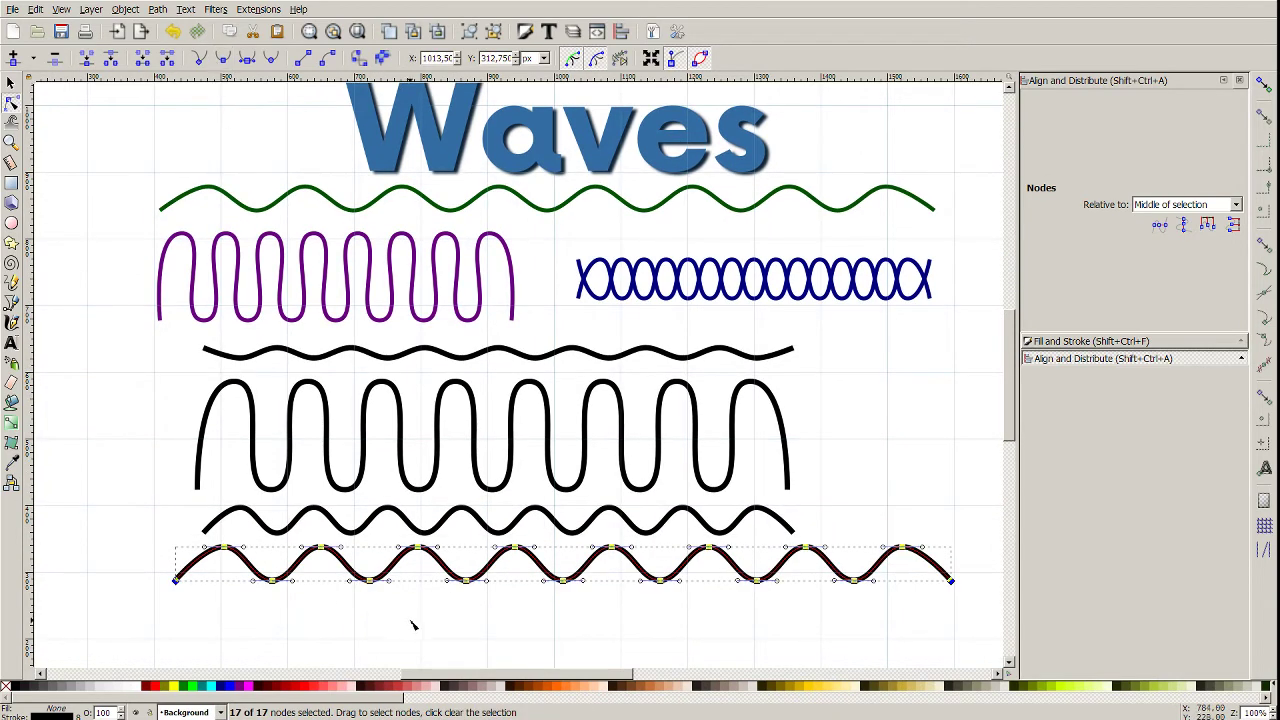
Inspect the tall wave and the smaller lower wave, then return to the Selector tool.
{"action": "left_click", "coordinate": [403, 612]}
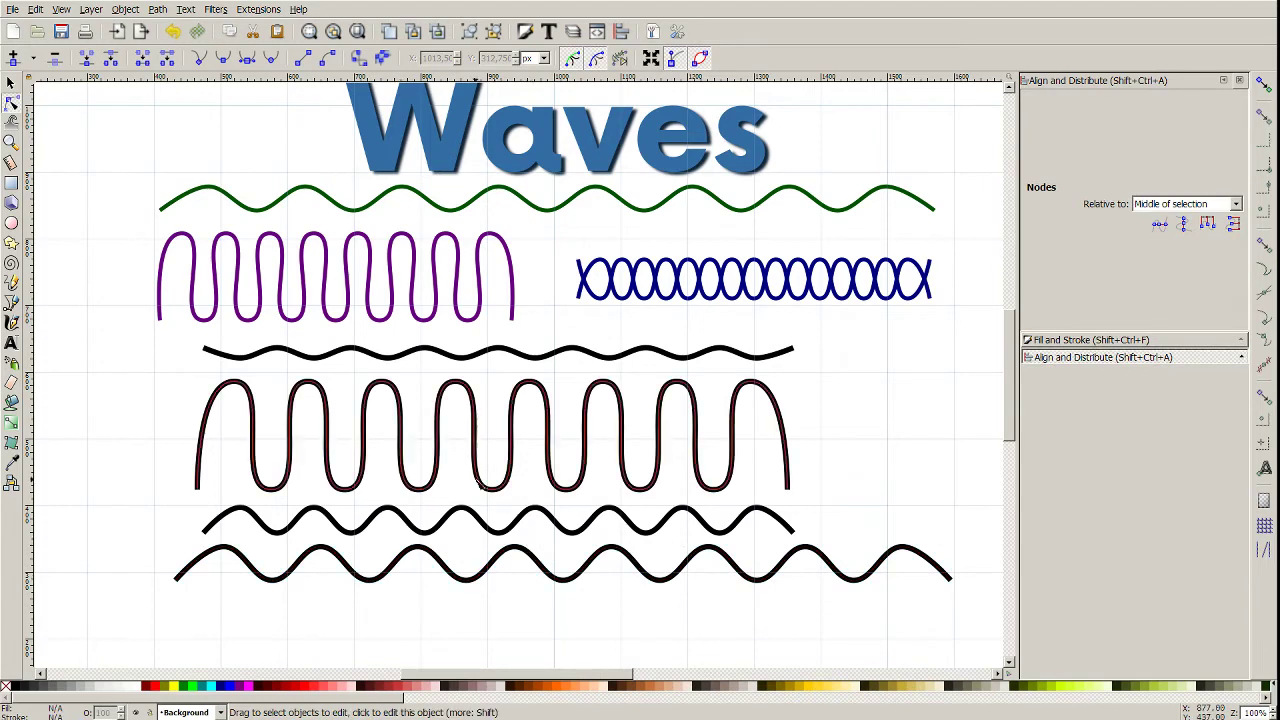
{"action": "left_click", "coordinate": [398, 447]}
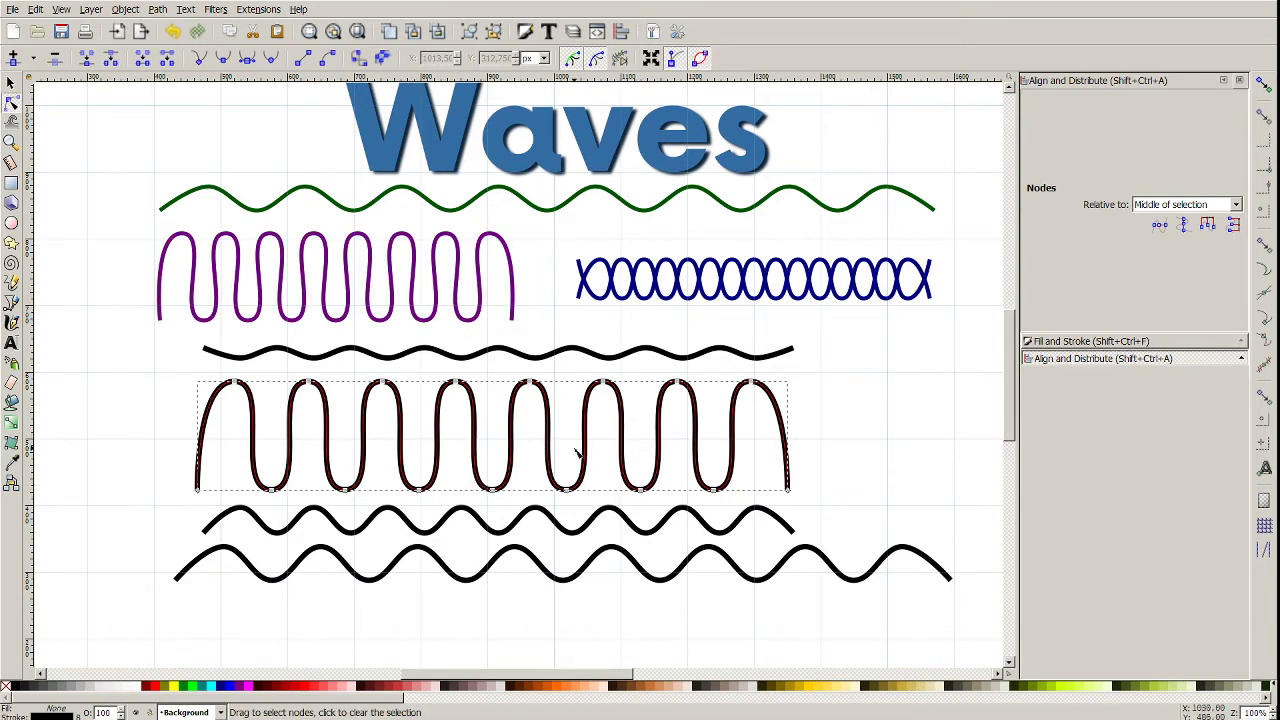
{"action": "left_click", "coordinate": [532, 485]}
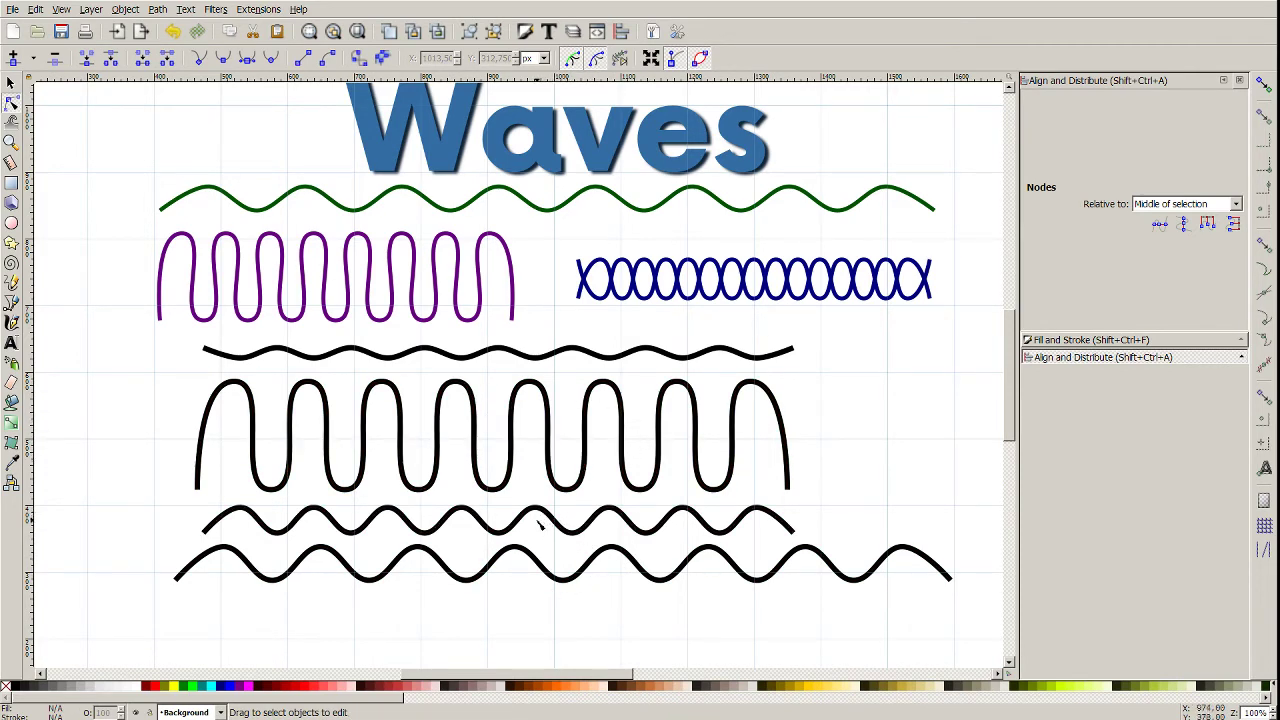
{"action": "left_click", "coordinate": [418, 538]}
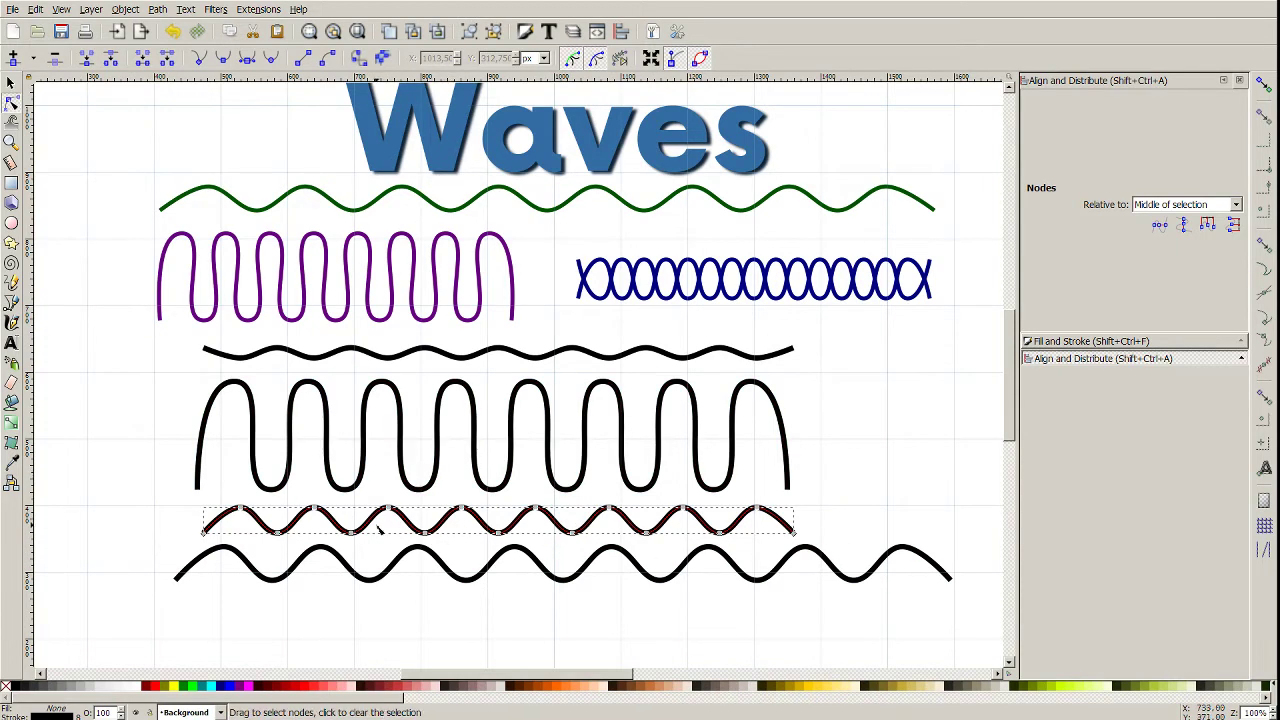
{"action": "left_click", "coordinate": [315, 483]}
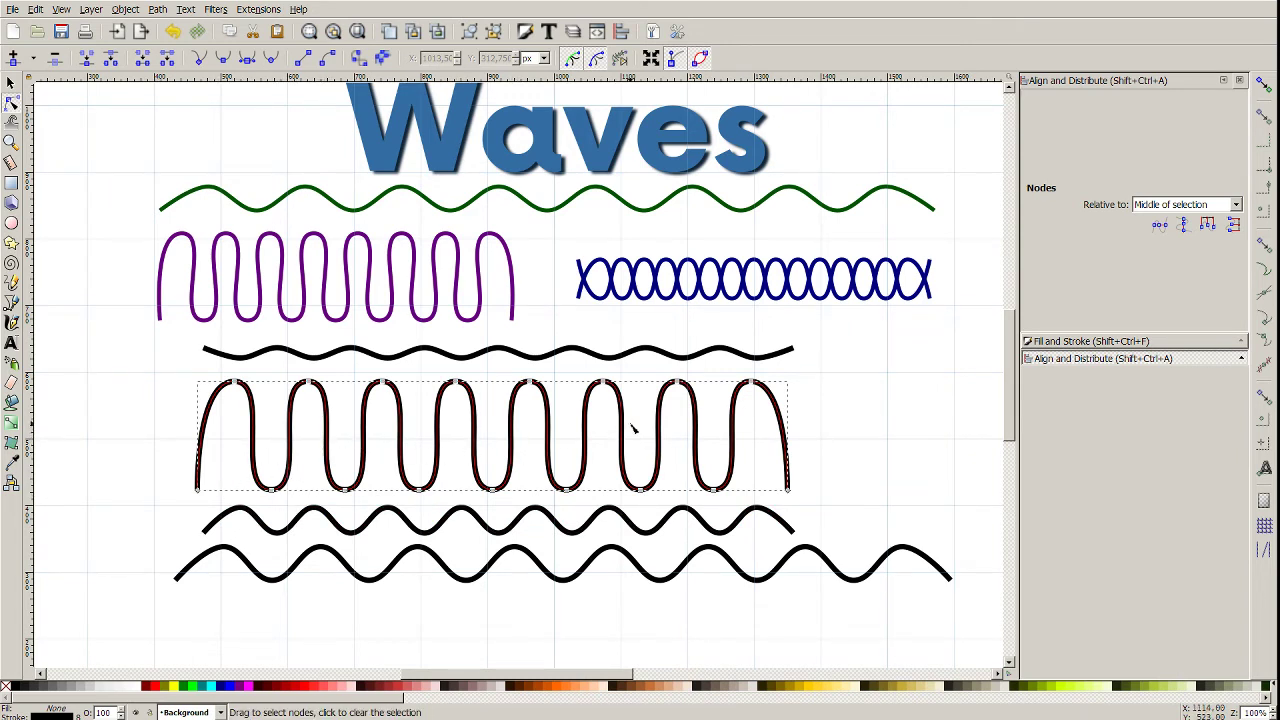
{"action": "left_click", "coordinate": [800, 421]}
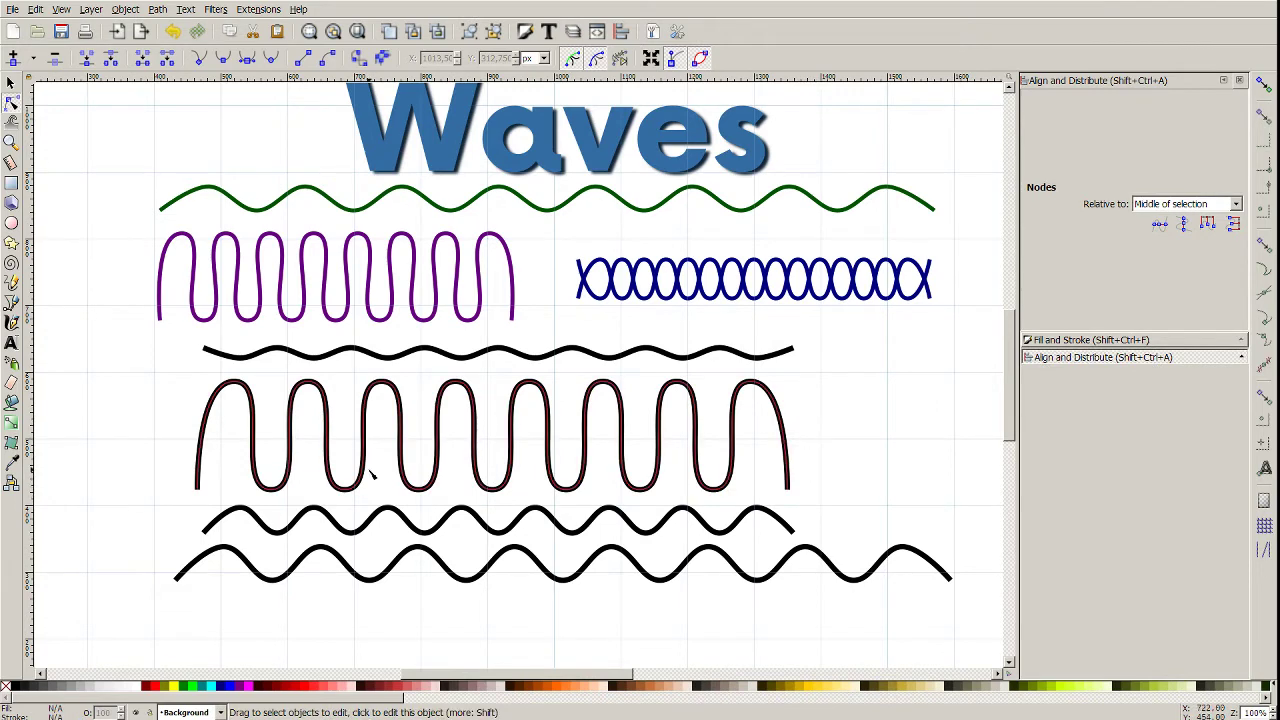
{"action": "left_click", "coordinate": [12, 88]}
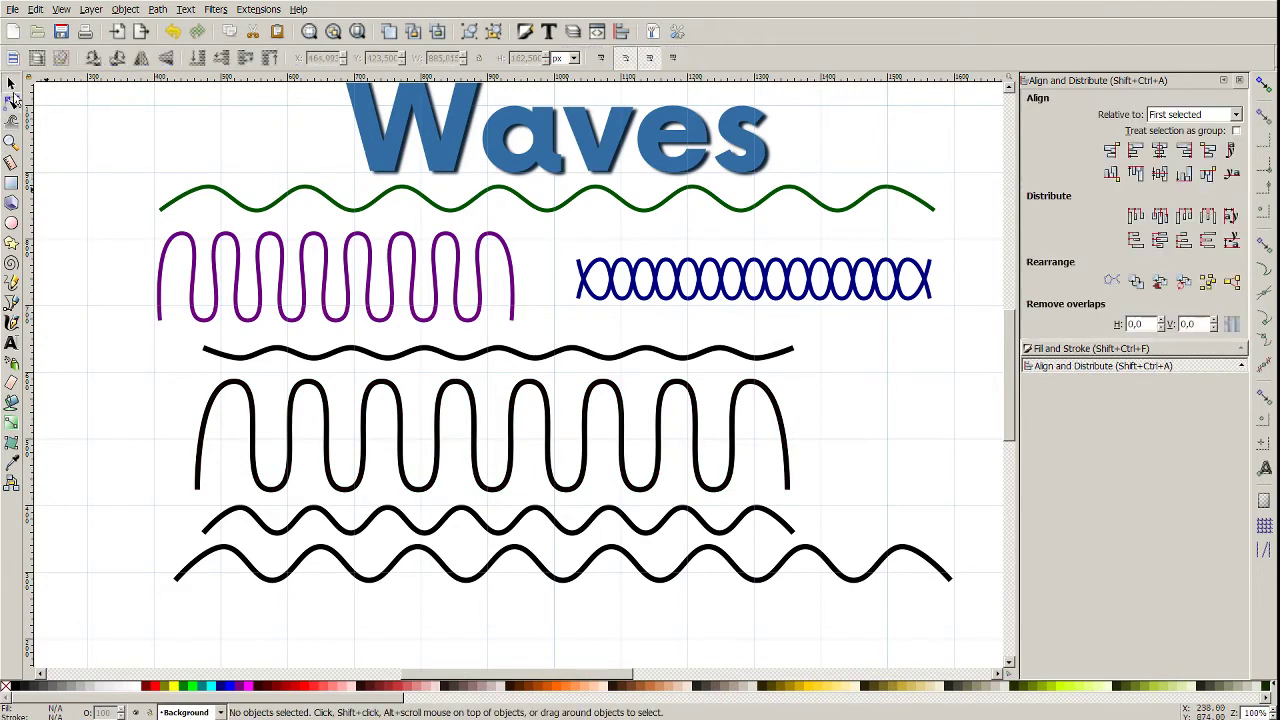
Flip the smaller lower wave vertically so it crosses its twin in a braided pattern.
{"action": "left_click", "coordinate": [359, 533]}
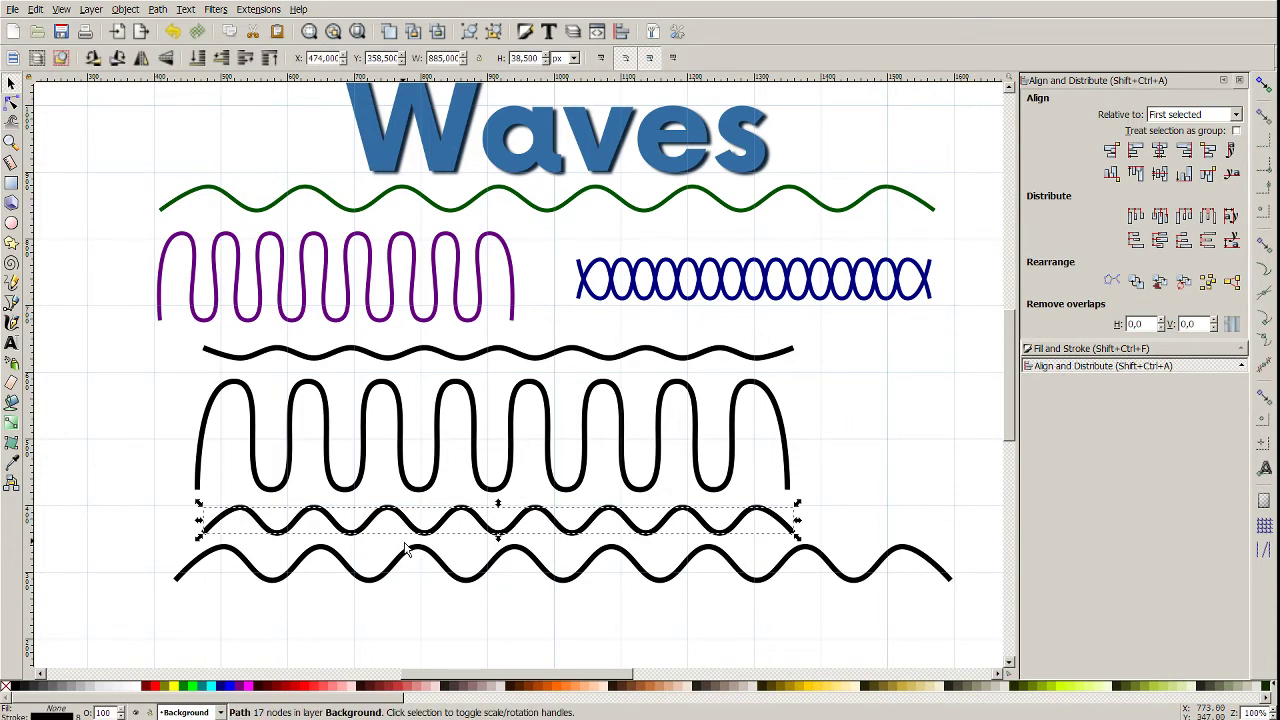
{"action": "left_click", "coordinate": [166, 58]}
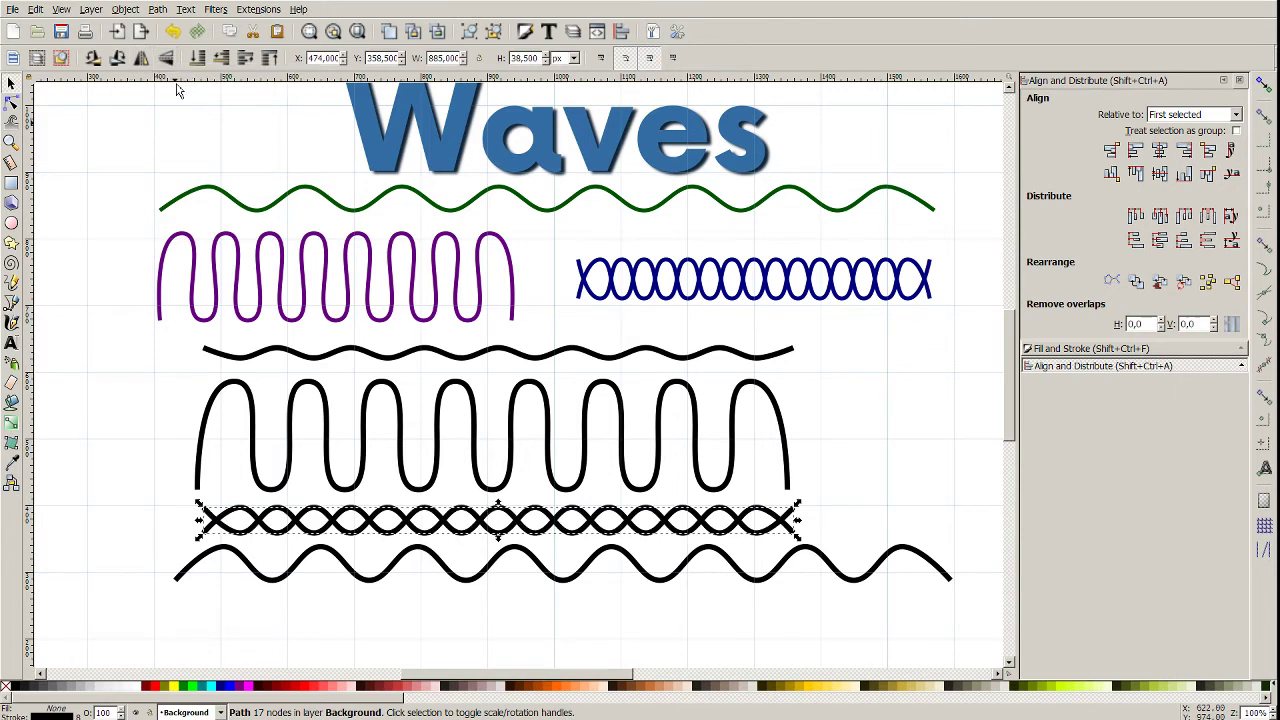
{"action": "left_click", "coordinate": [882, 533]}
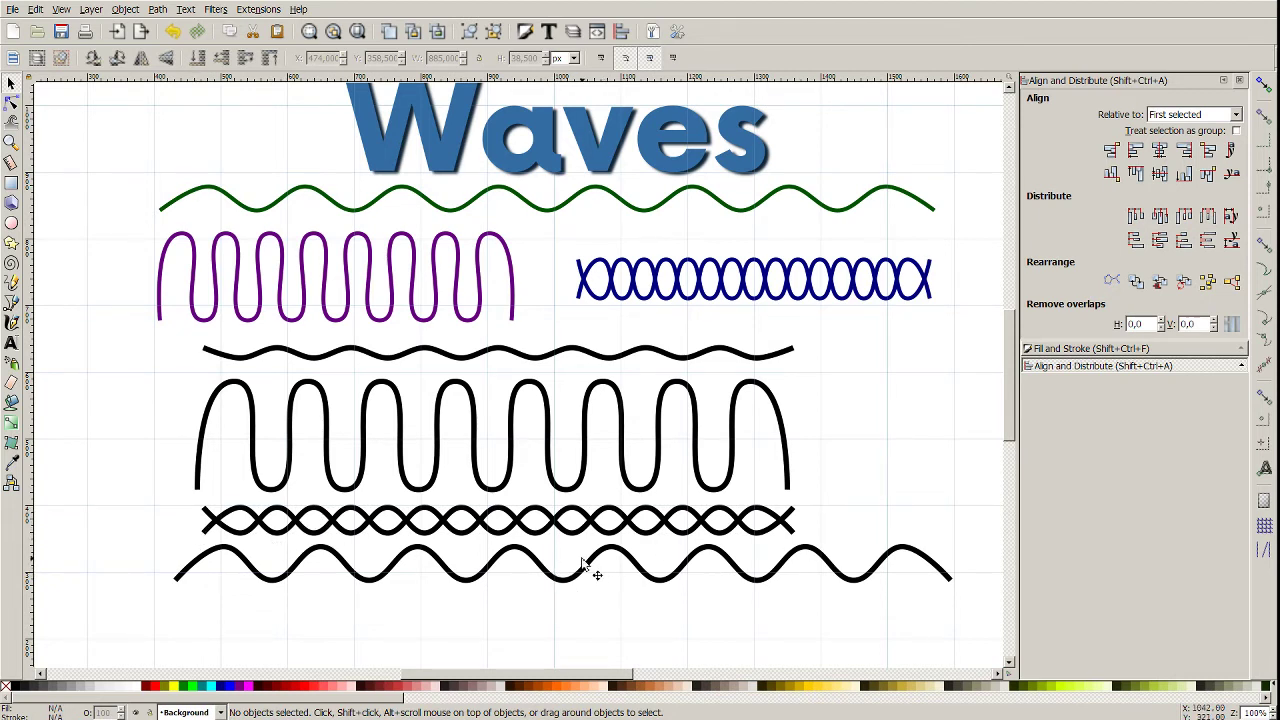
{"action": "left_click", "coordinate": [585, 570]}
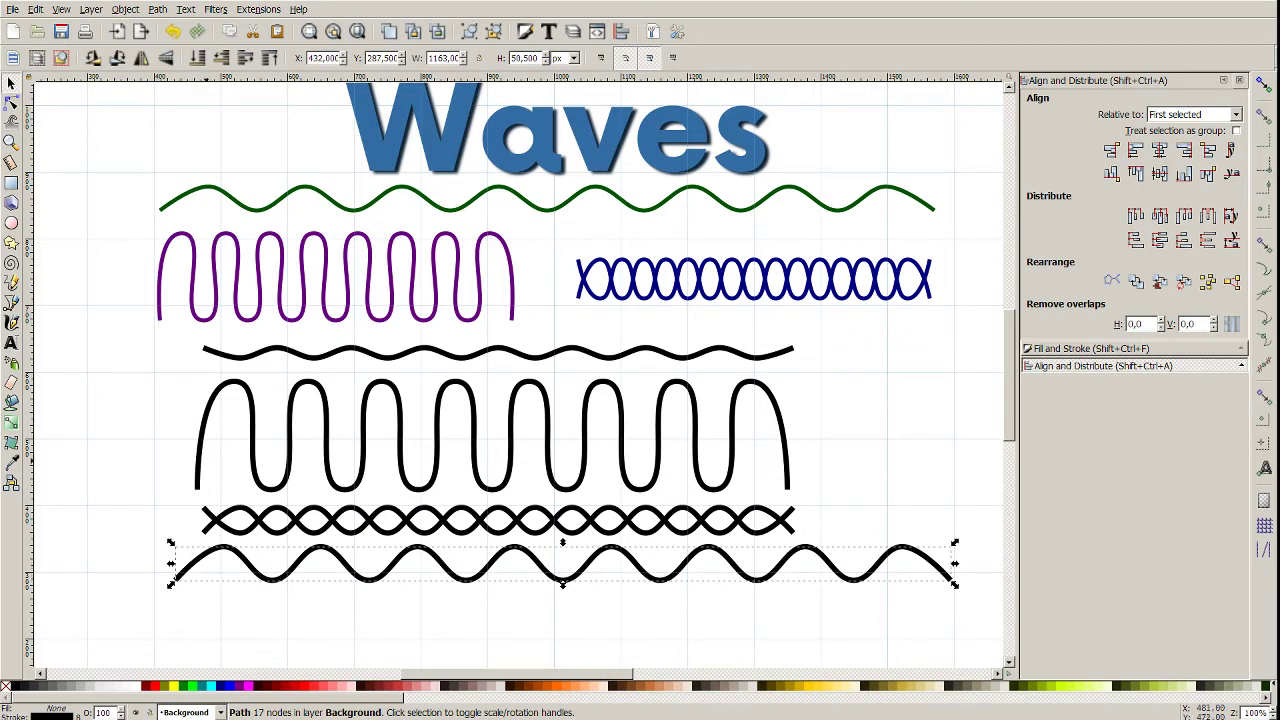
Delete the tall wave's right and left end nodes with the Node tool.
{"action": "left_click", "coordinate": [196, 466]}
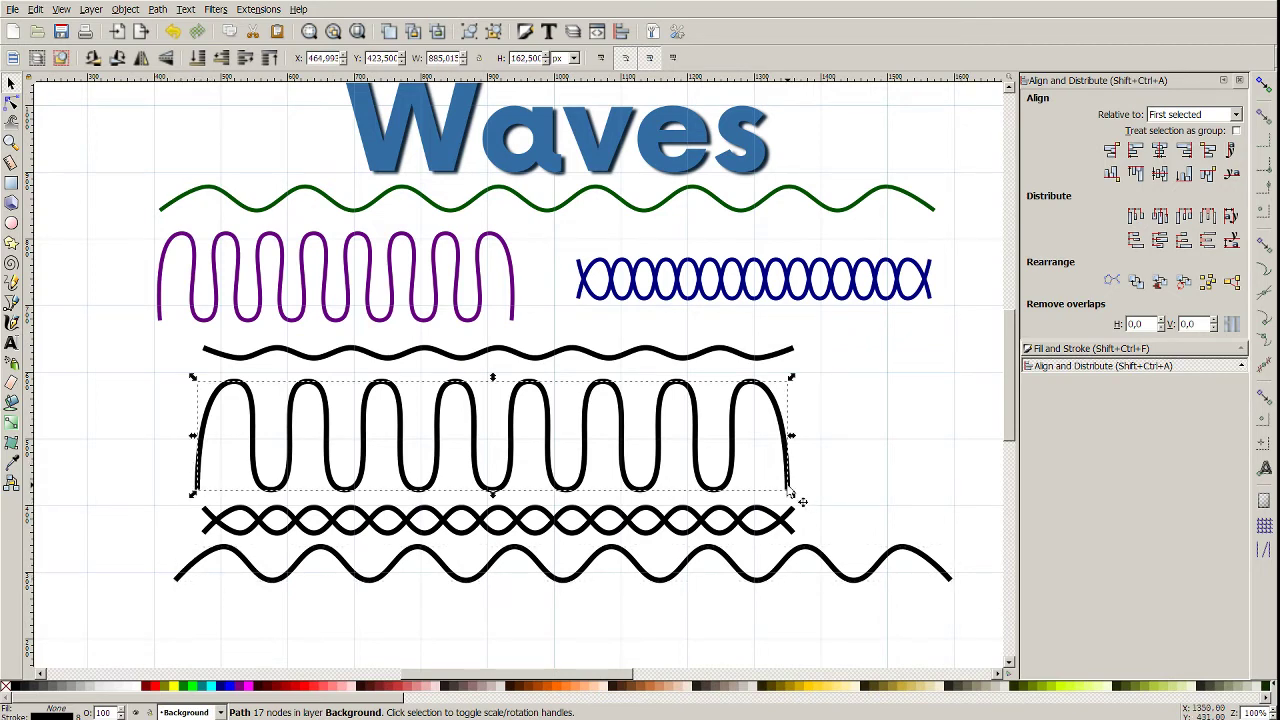
{"action": "left_click", "coordinate": [11, 103]}
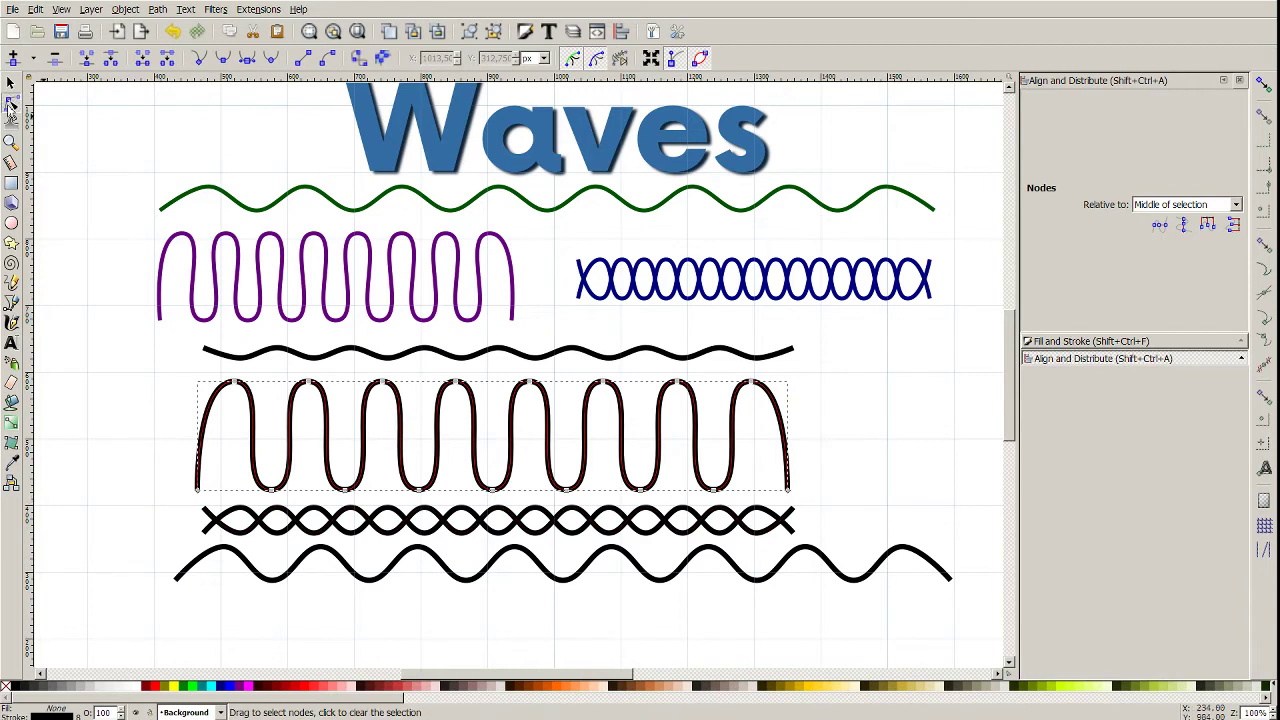
{"action": "left_click", "coordinate": [789, 490]}
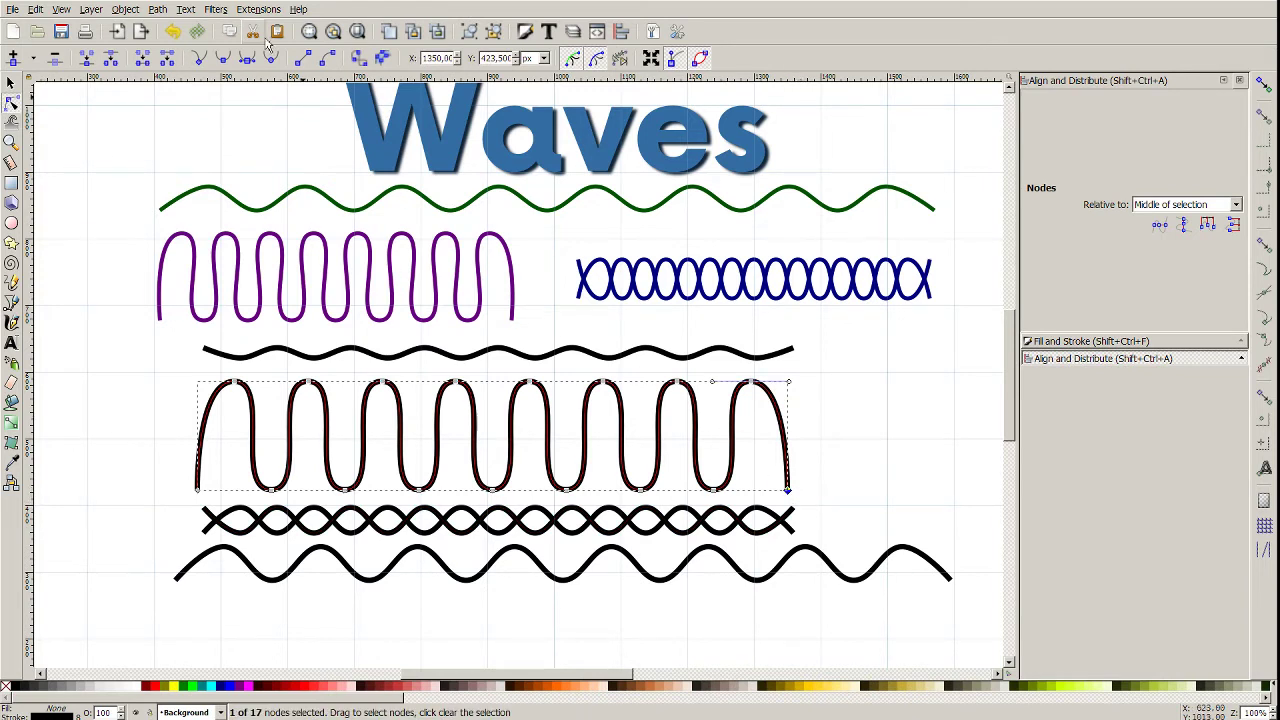
{"action": "left_click", "coordinate": [55, 58]}
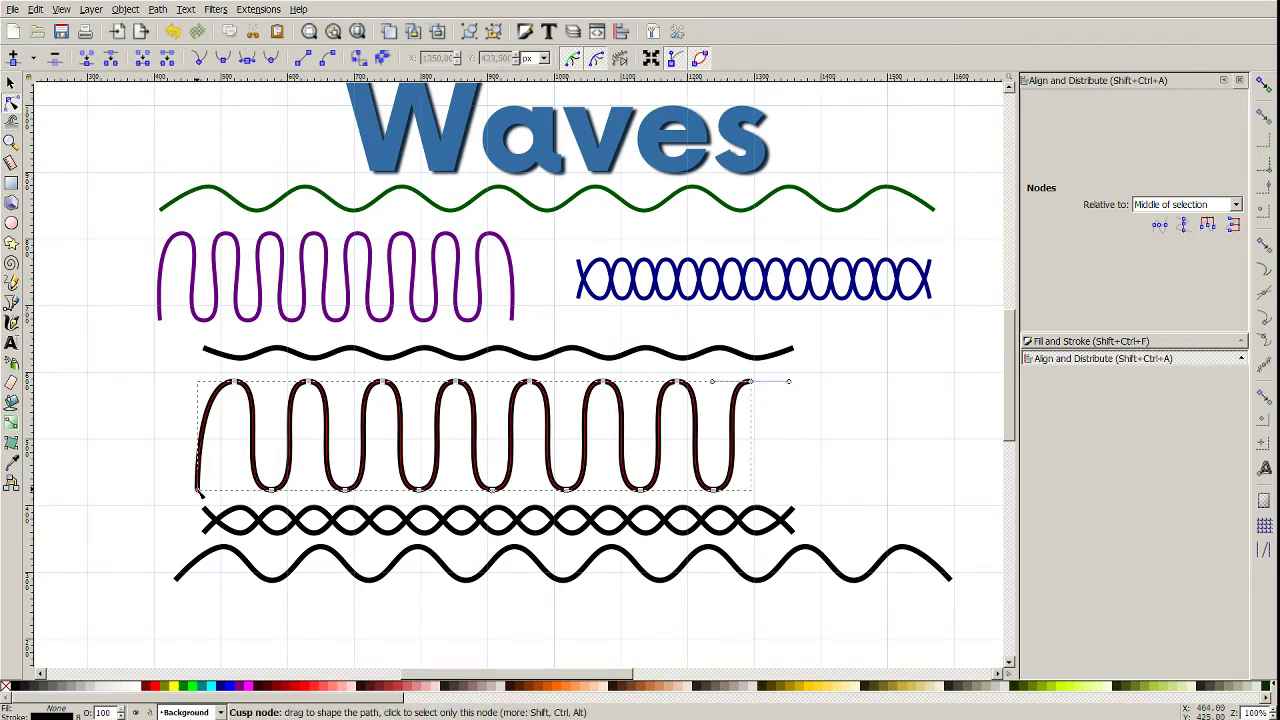
{"action": "left_click", "coordinate": [197, 489]}
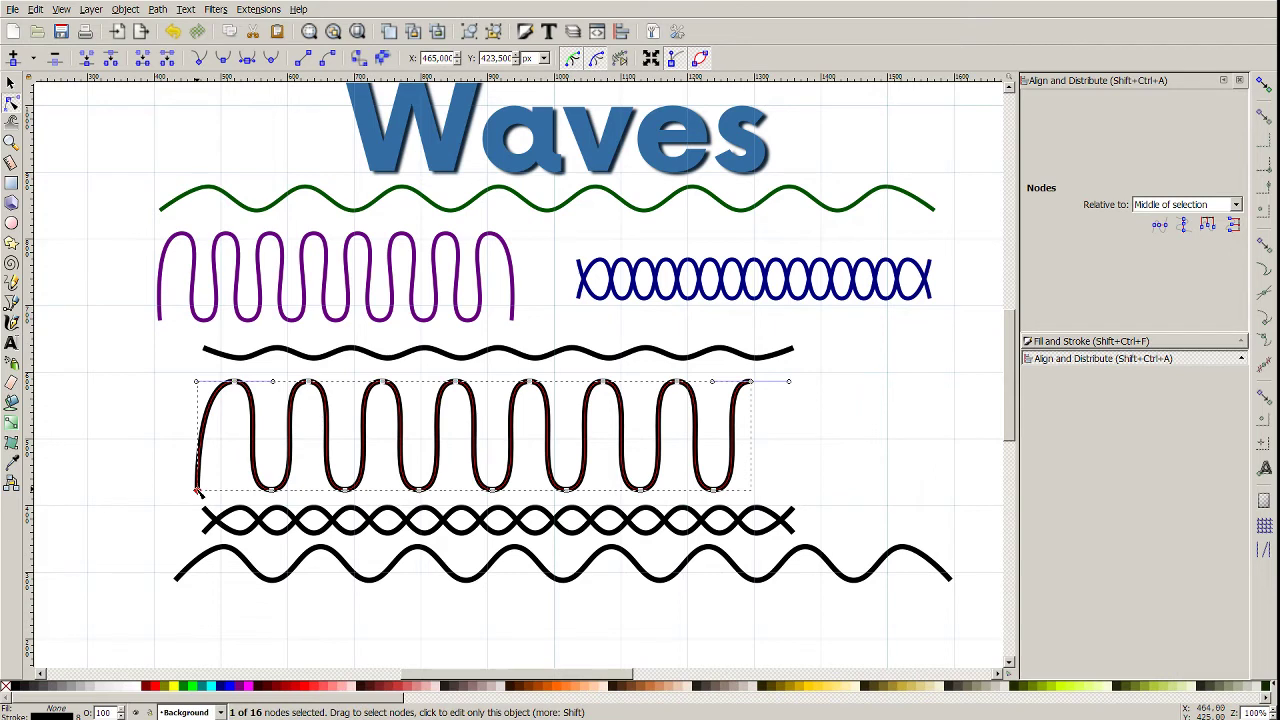
{"action": "key", "text": "Delete"}
{"action": "left_click", "coordinate": [181, 463]}
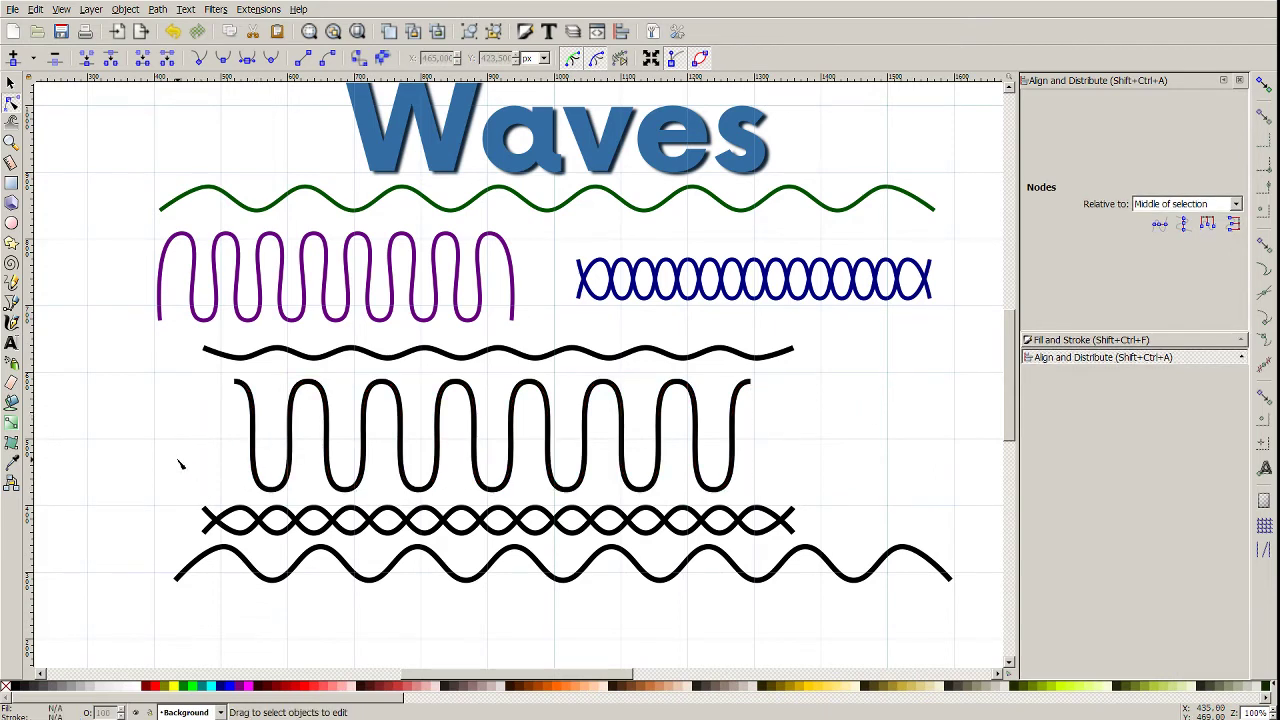
Delete the tall wave's new left and right end nodes, then select the thin wave.
{"action": "left_click", "coordinate": [270, 398]}
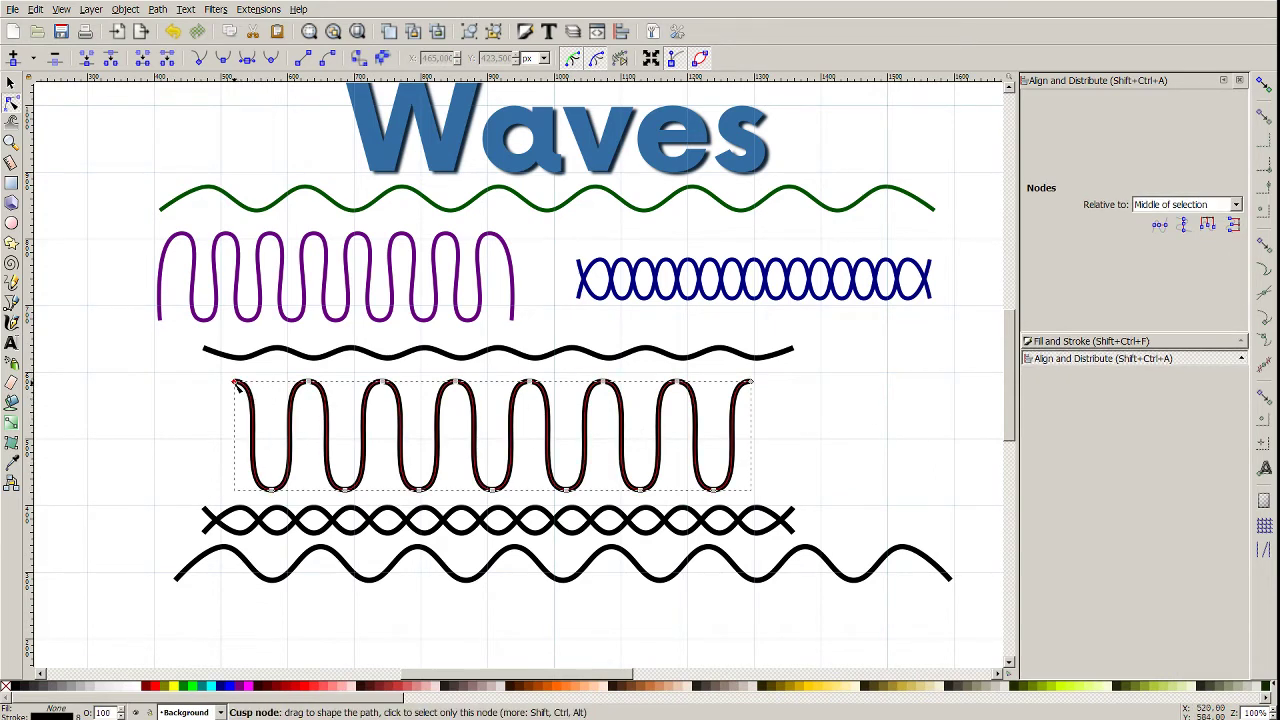
{"action": "left_click", "coordinate": [235, 383]}
{"action": "key", "text": "Delete"}
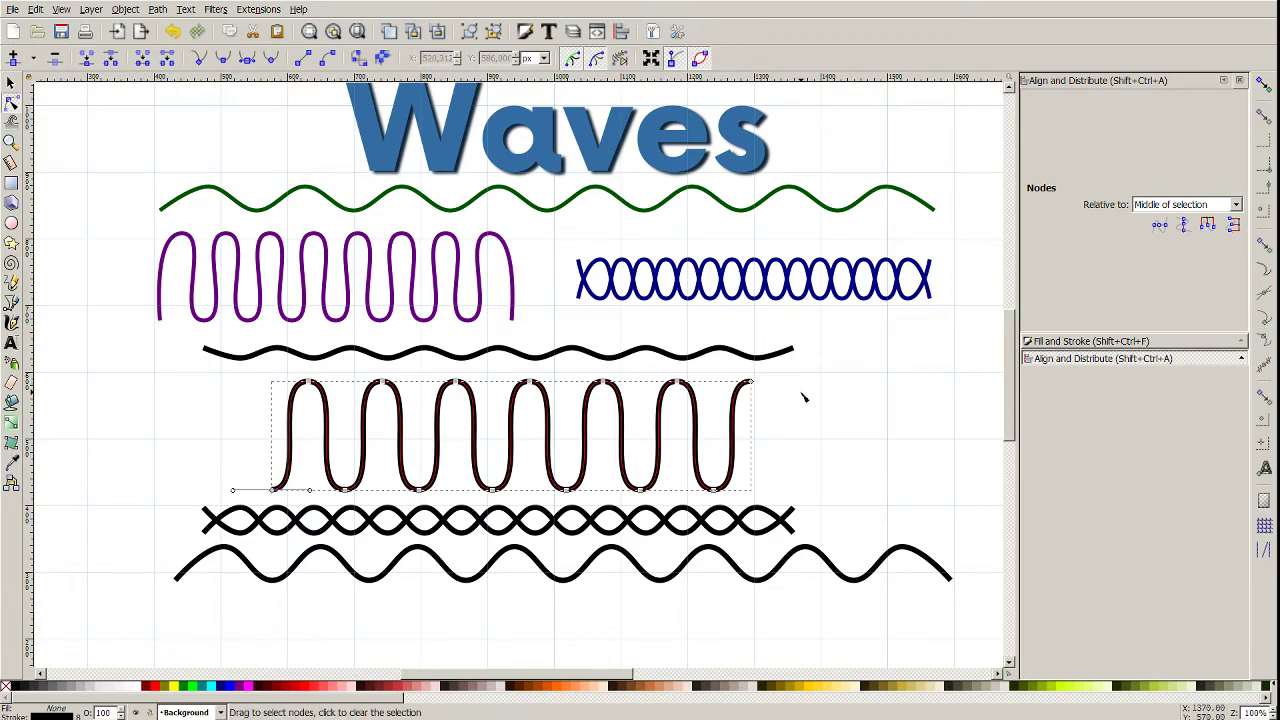
{"action": "left_click", "coordinate": [751, 384]}
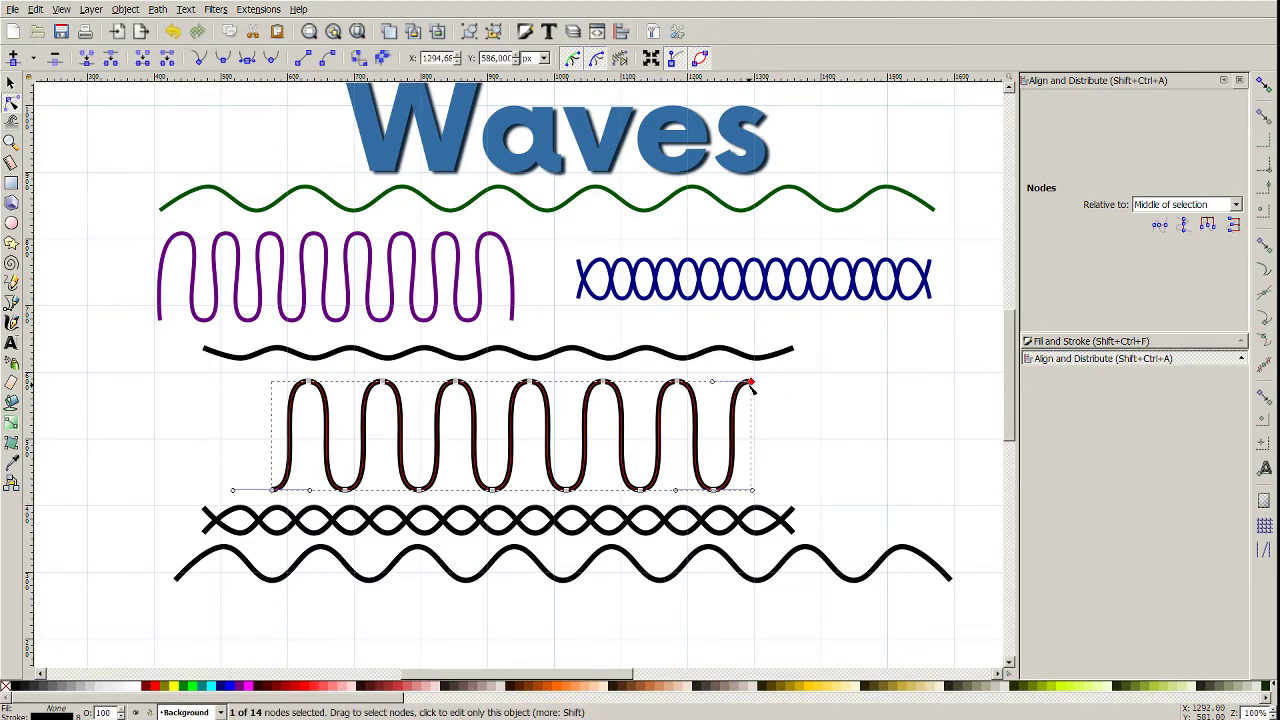
{"action": "key", "text": "Delete"}
{"action": "left_click", "coordinate": [838, 467]}
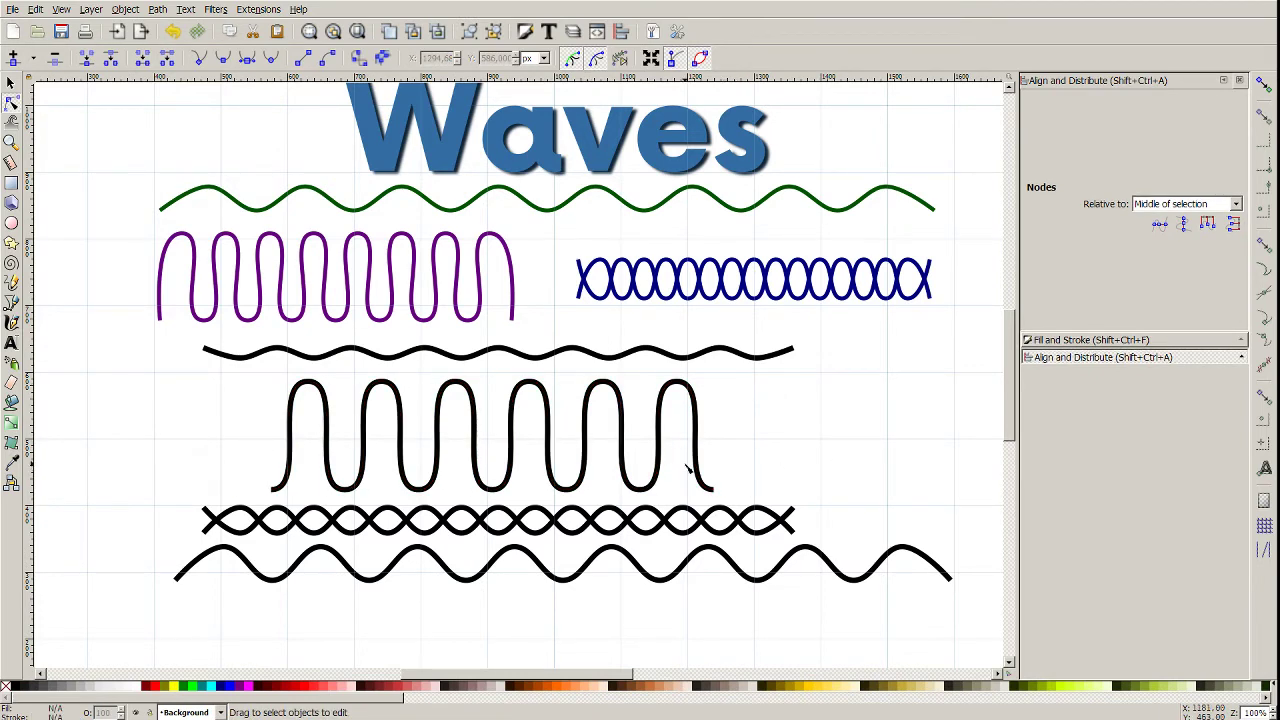
{"action": "left_click", "coordinate": [345, 355]}
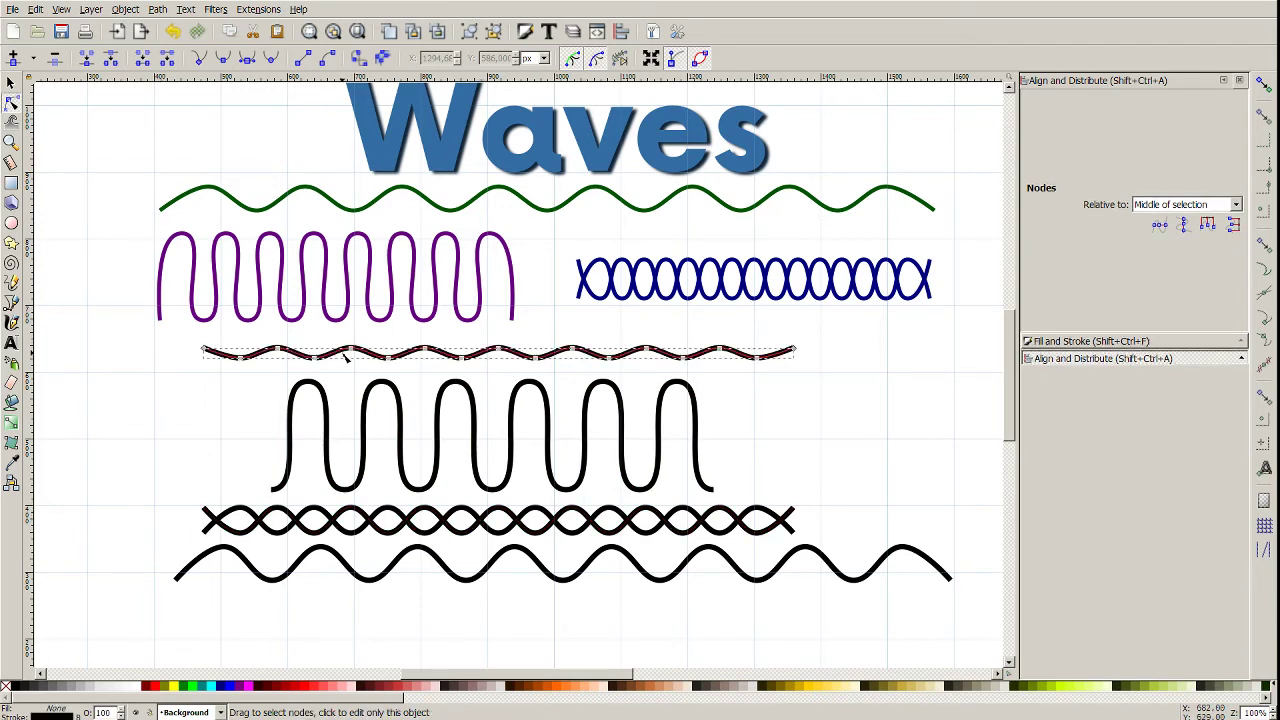
Close the thin wave into a band by drawing down, across and back up to its right end.
{"action": "left_click", "coordinate": [11, 302]}
{"action": "left_click", "coordinate": [203, 352]}
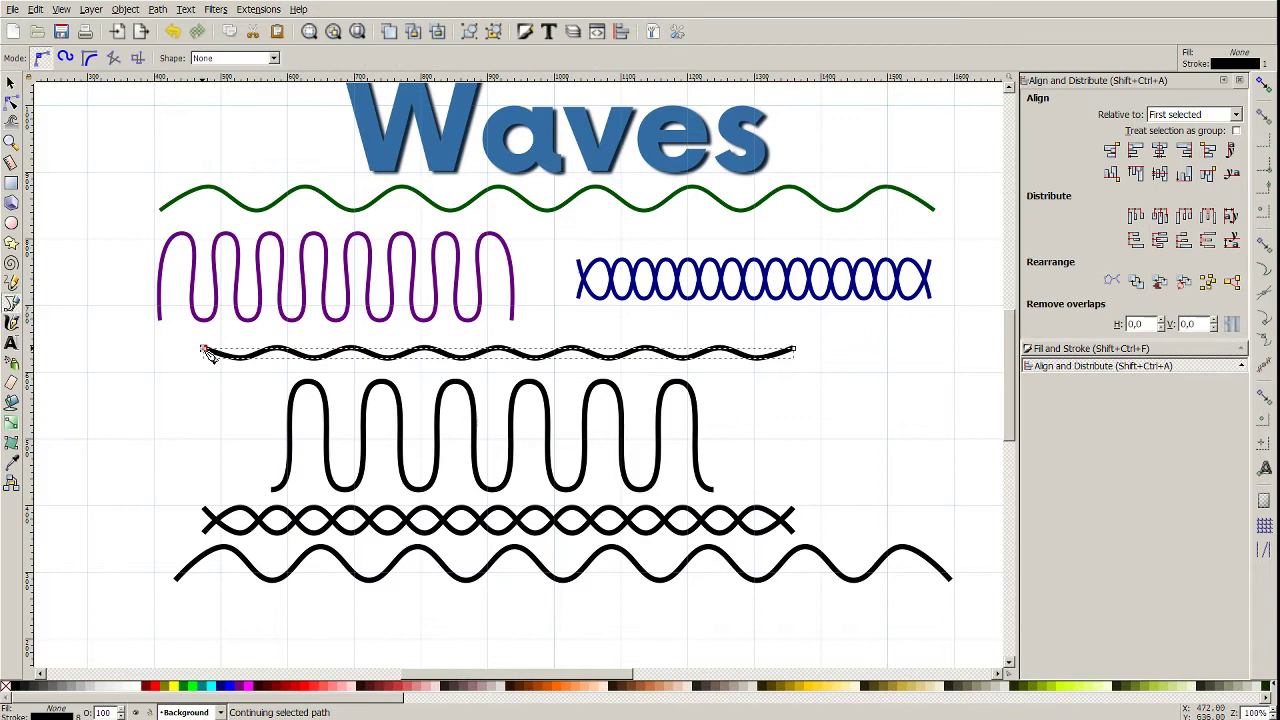
{"action": "left_click", "coordinate": [202, 462]}
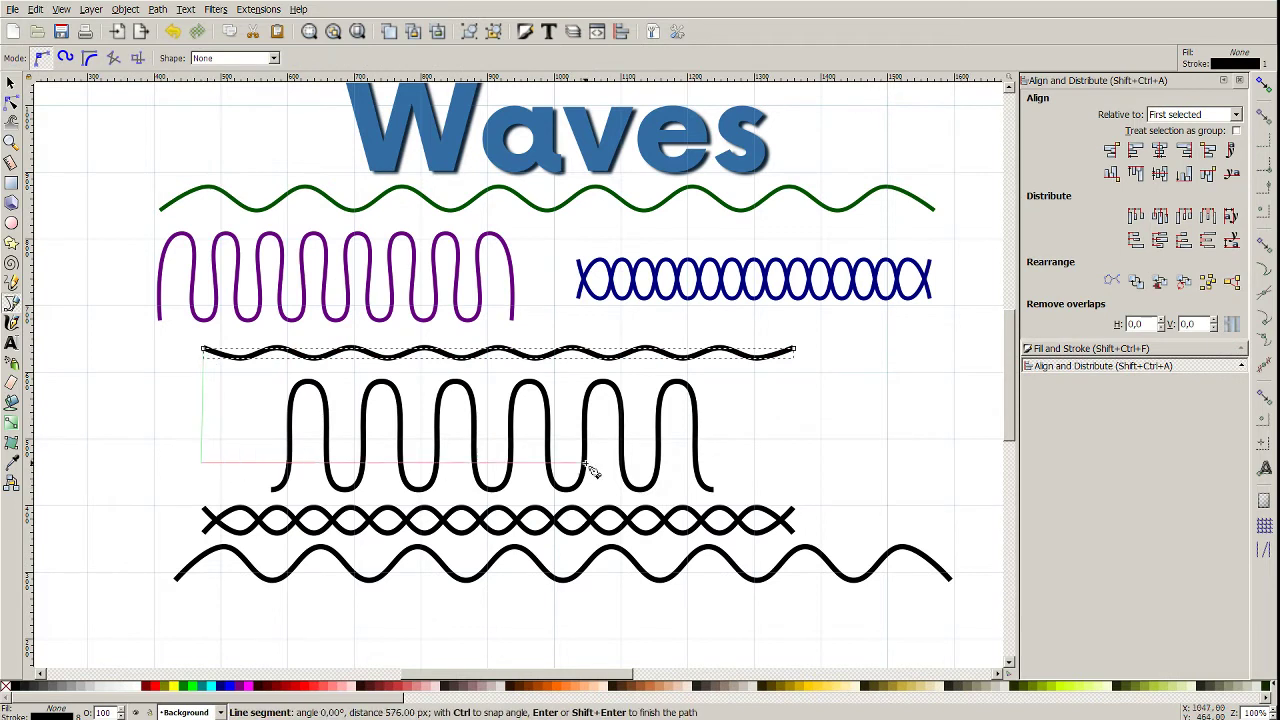
{"action": "left_click", "coordinate": [800, 463]}
{"action": "left_click", "coordinate": [797, 352]}
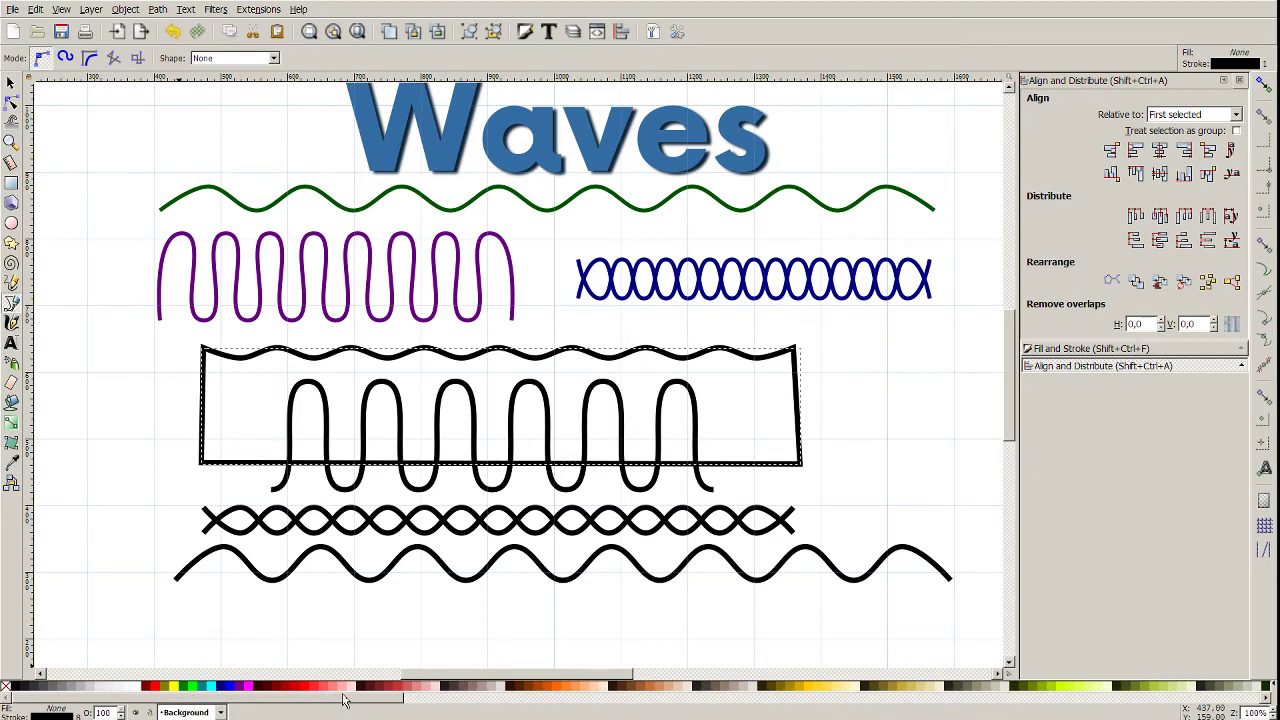
Fill the wavy band green and remove its black outline.
{"action": "left_click", "coordinate": [439, 698]}
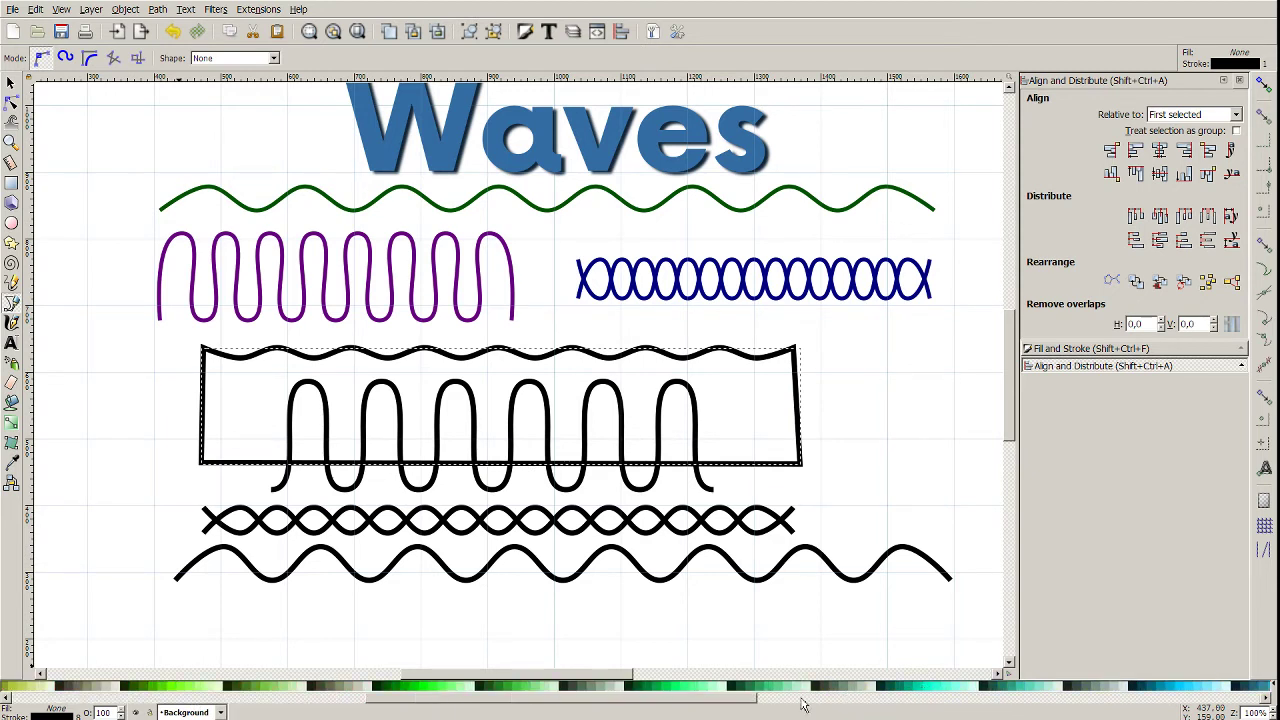
{"action": "left_click", "coordinate": [500, 690]}
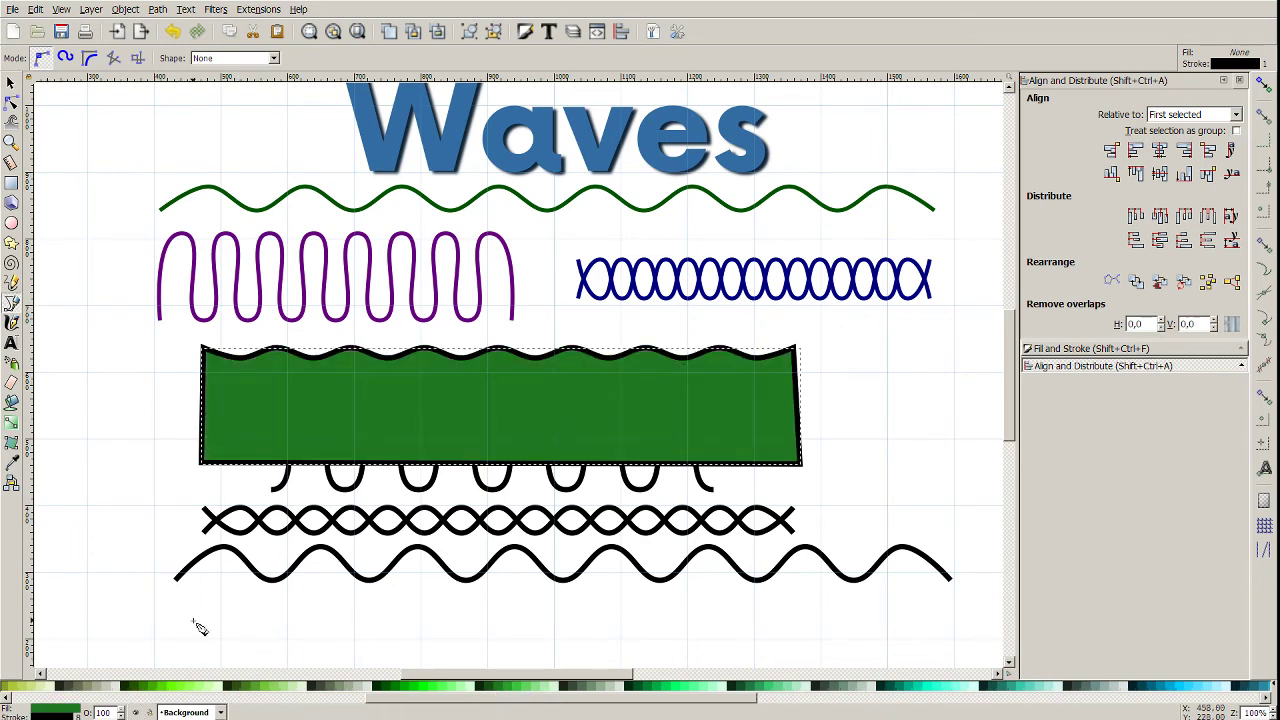
{"action": "right_click", "coordinate": [68, 716]}
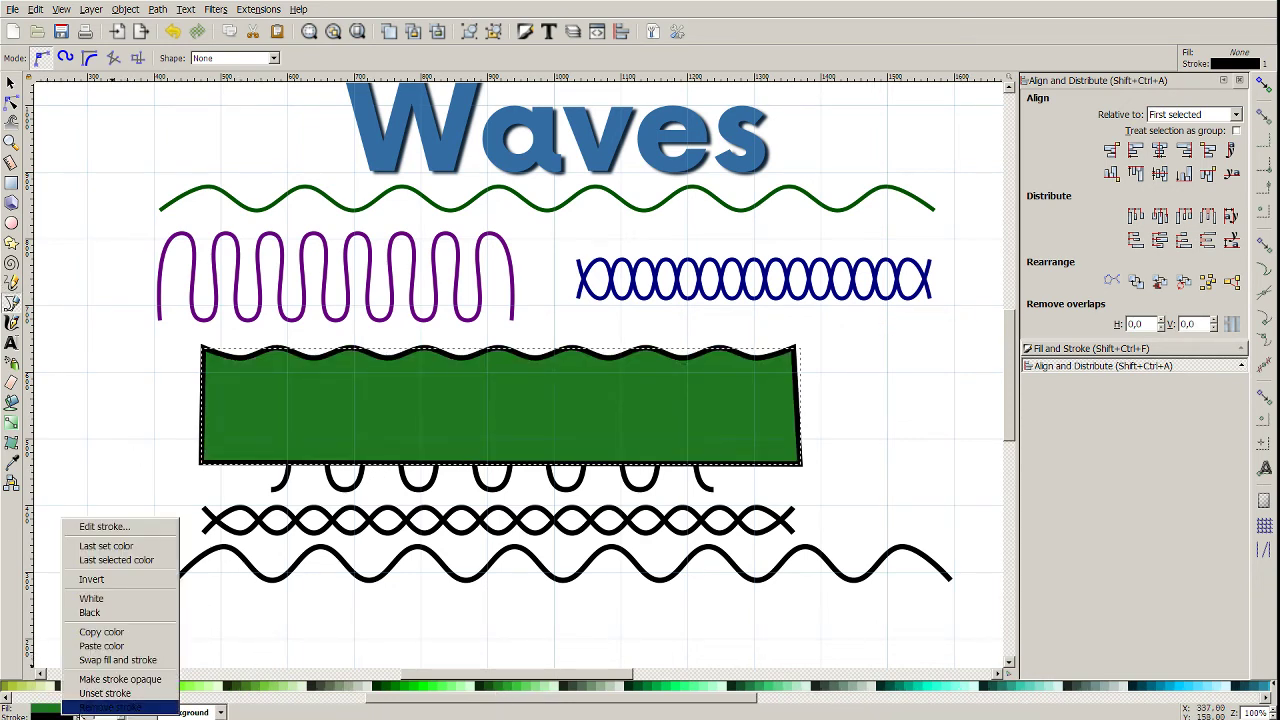
{"action": "left_click", "coordinate": [98, 692]}
{"action": "left_click", "coordinate": [120, 556]}
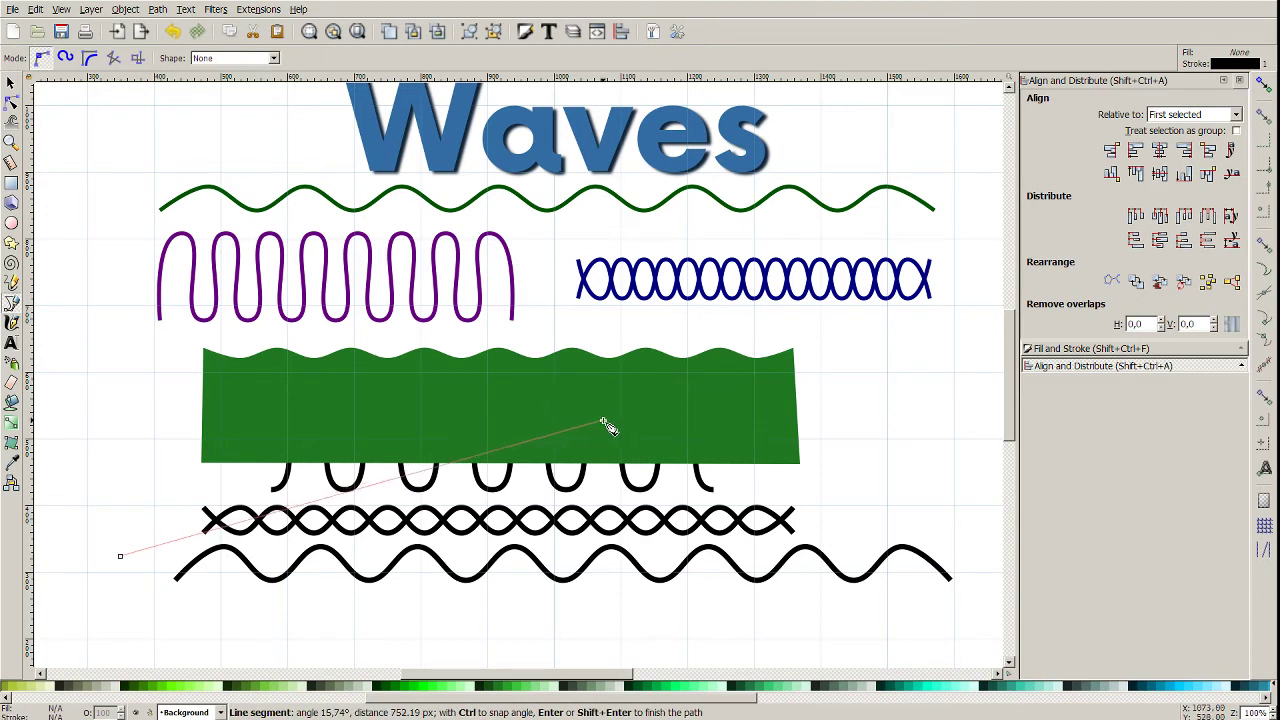
Draw a nine-point sharp zigzag of straight segments at the page's top-left, beside the green wave.
{"action": "left_click", "coordinate": [11, 83]}
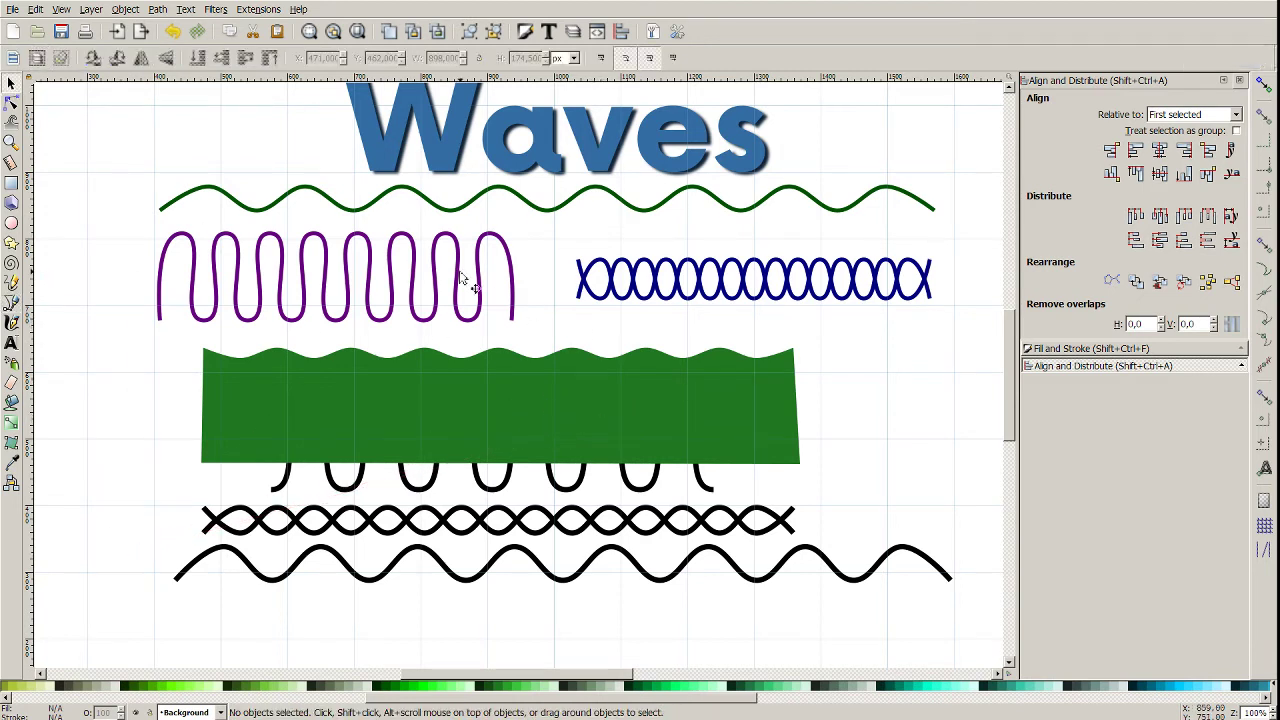
{"action": "left_click", "coordinate": [11, 302]}
{"action": "left_click", "coordinate": [64, 221]}
{"action": "left_click", "coordinate": [89, 156]}
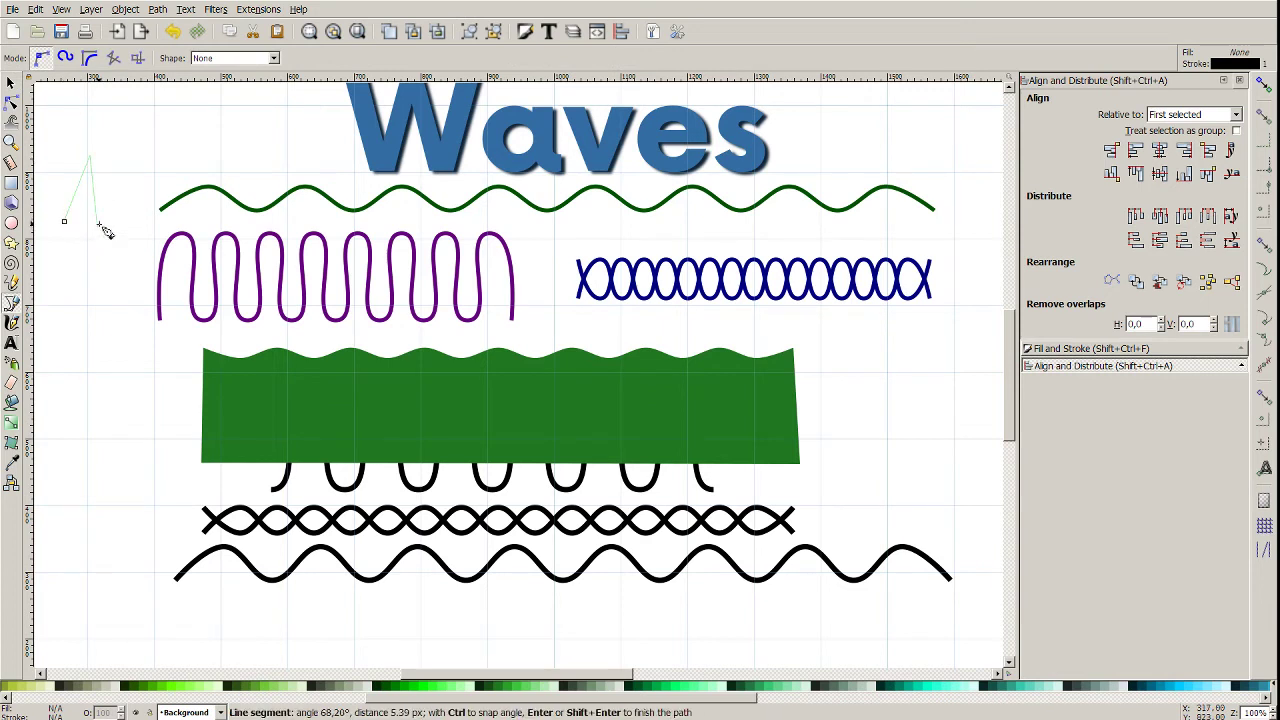
{"action": "left_click", "coordinate": [97, 225]}
{"action": "left_click", "coordinate": [121, 158]}
{"action": "left_click", "coordinate": [128, 218]}
{"action": "left_click", "coordinate": [147, 151]}
{"action": "left_click", "coordinate": [155, 235]}
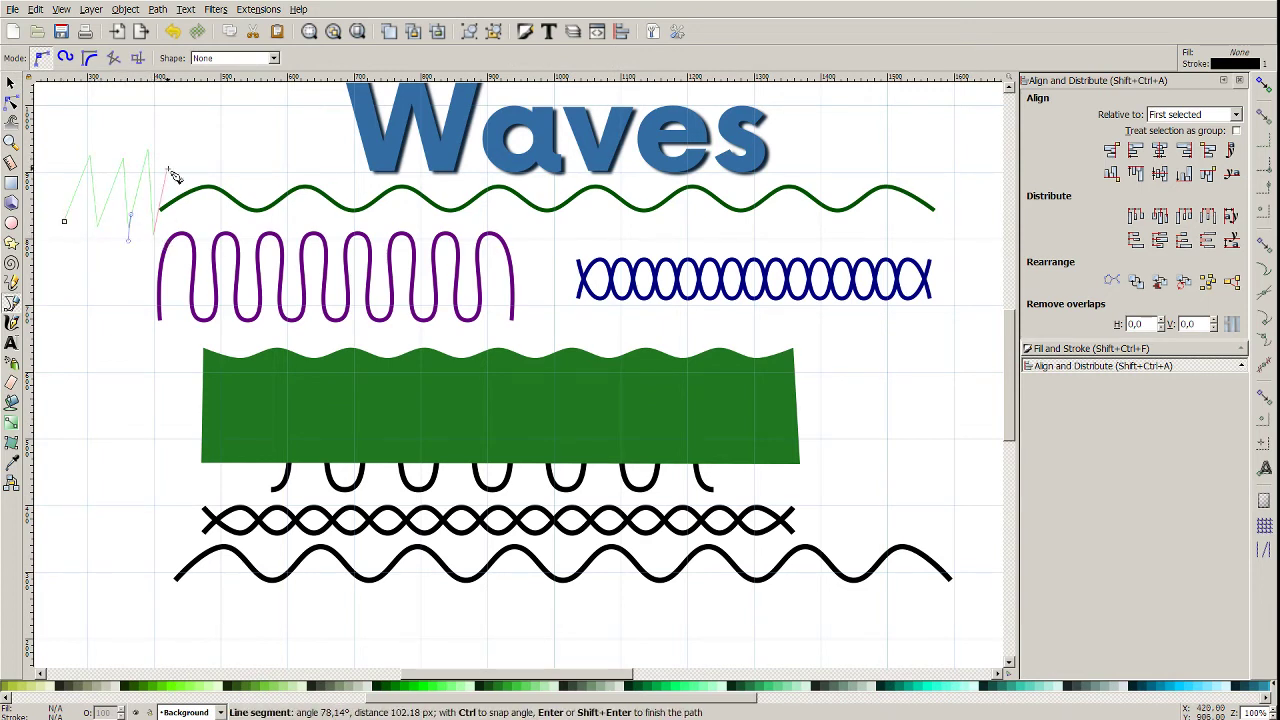
{"action": "left_click", "coordinate": [172, 148]}
{"action": "double_click", "coordinate": [189, 217]}
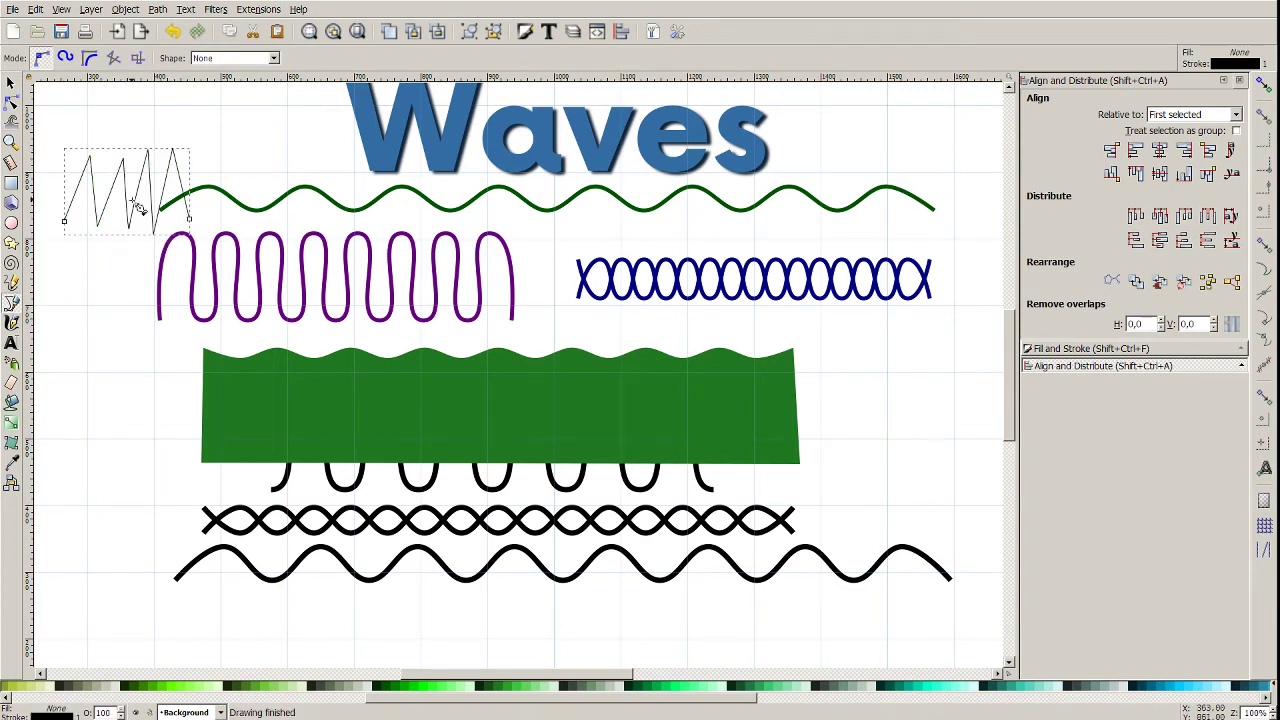
Align the zigzag's top nodes to one height, then its bottom nodes to one height.
{"action": "key", "text": "n"}
{"action": "left_click_drag", "start_coordinate": [80, 143], "coordinate": [245, 180]}
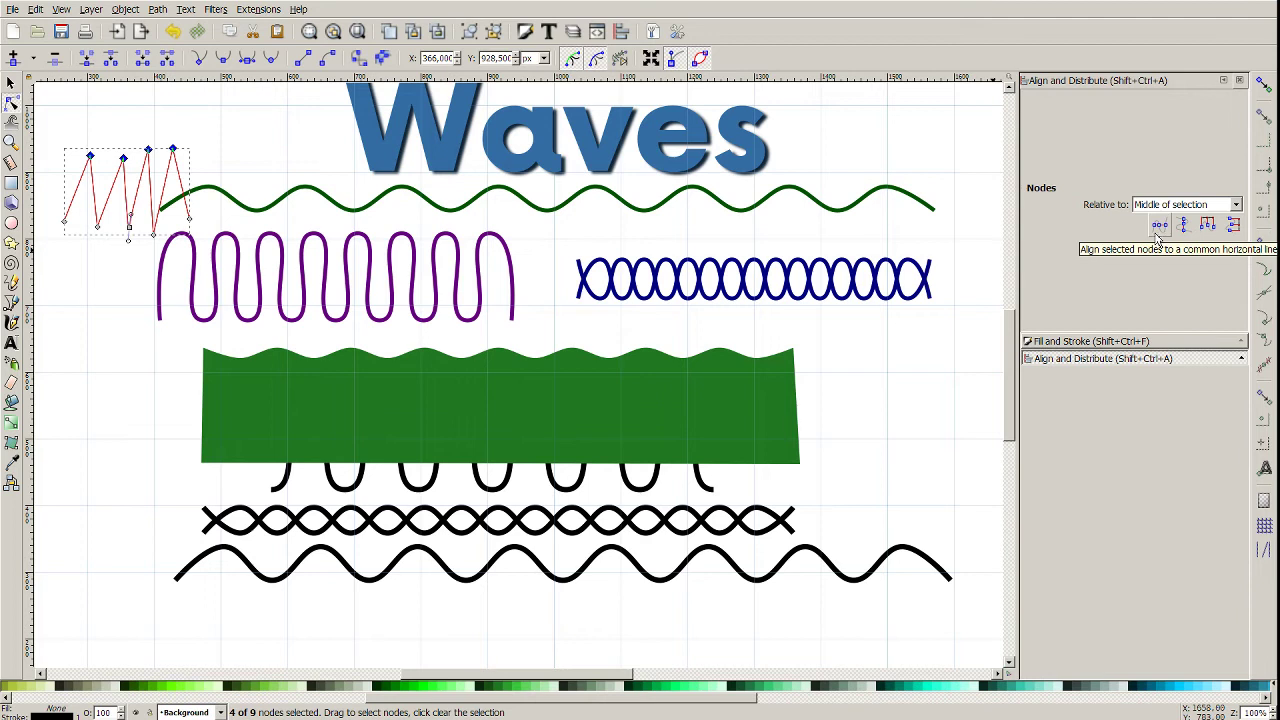
{"action": "left_click", "coordinate": [1160, 226]}
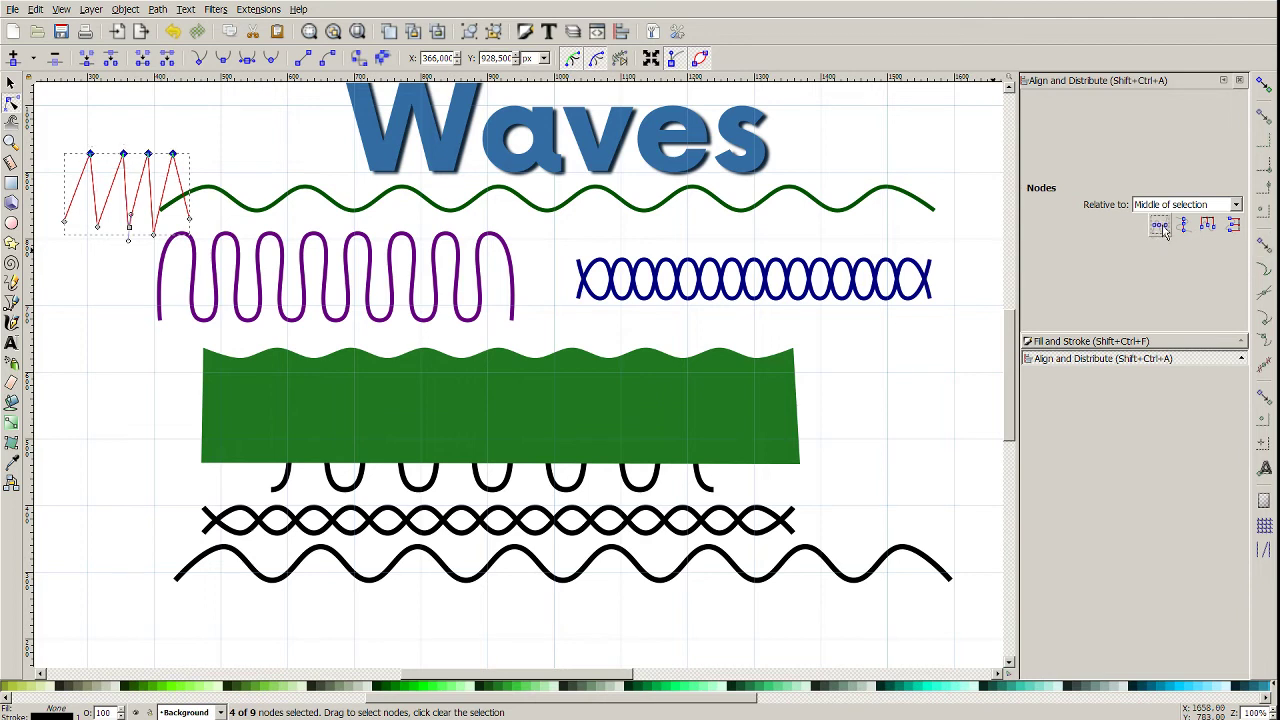
{"action": "left_click", "coordinate": [128, 227]}
{"action": "left_click_drag", "start_coordinate": [42, 203], "coordinate": [290, 260]}
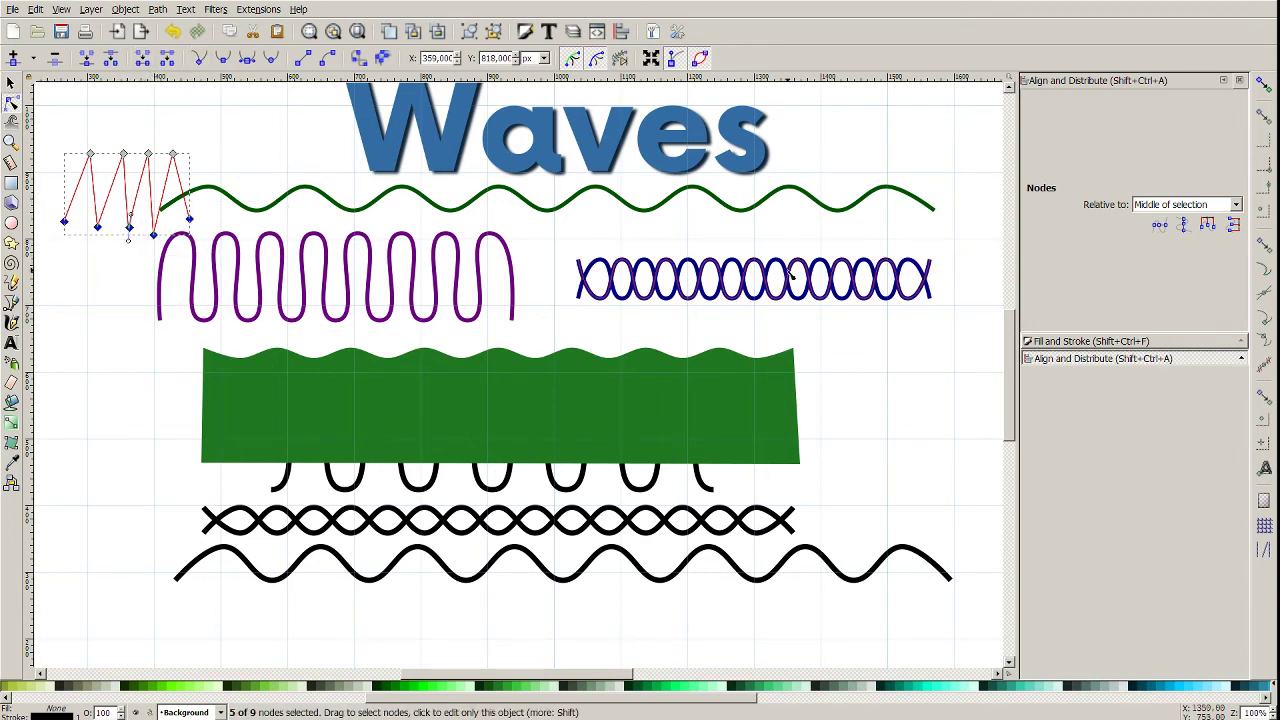
{"action": "left_click", "coordinate": [1160, 225]}
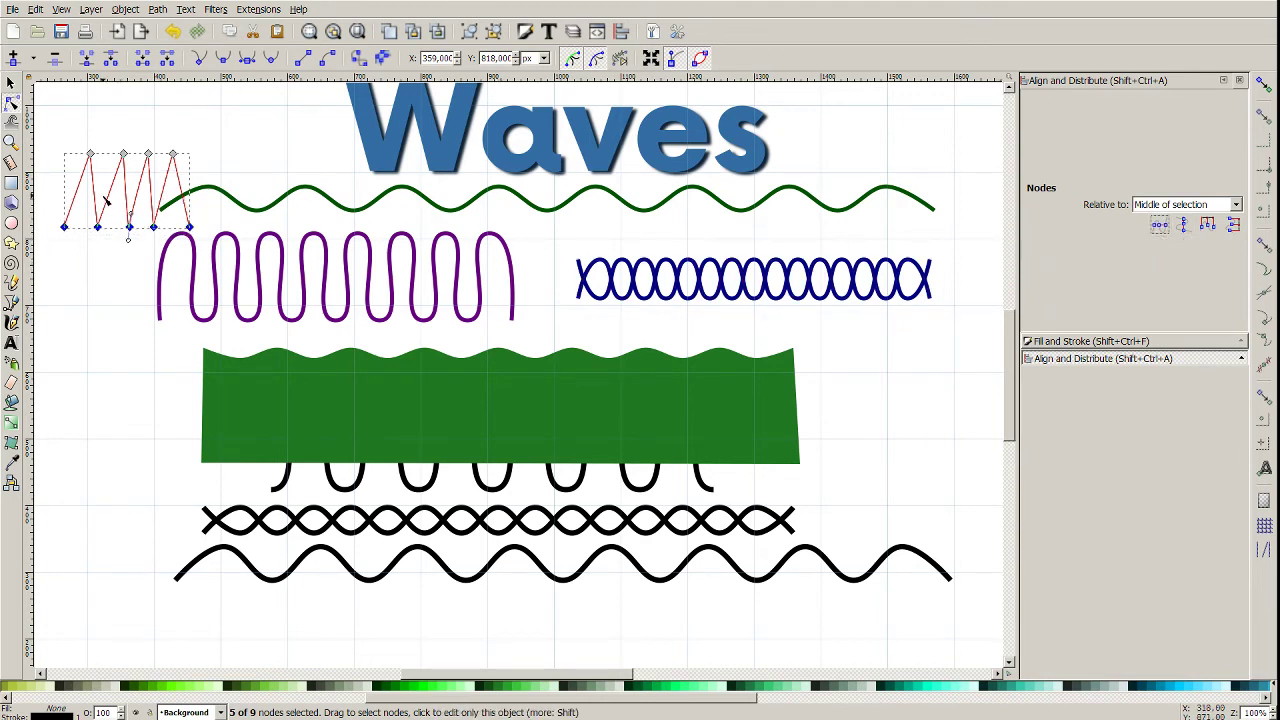
Distribute all nine zigzag nodes evenly across horizontally.
{"action": "left_click_drag", "start_coordinate": [44, 136], "coordinate": [288, 288]}
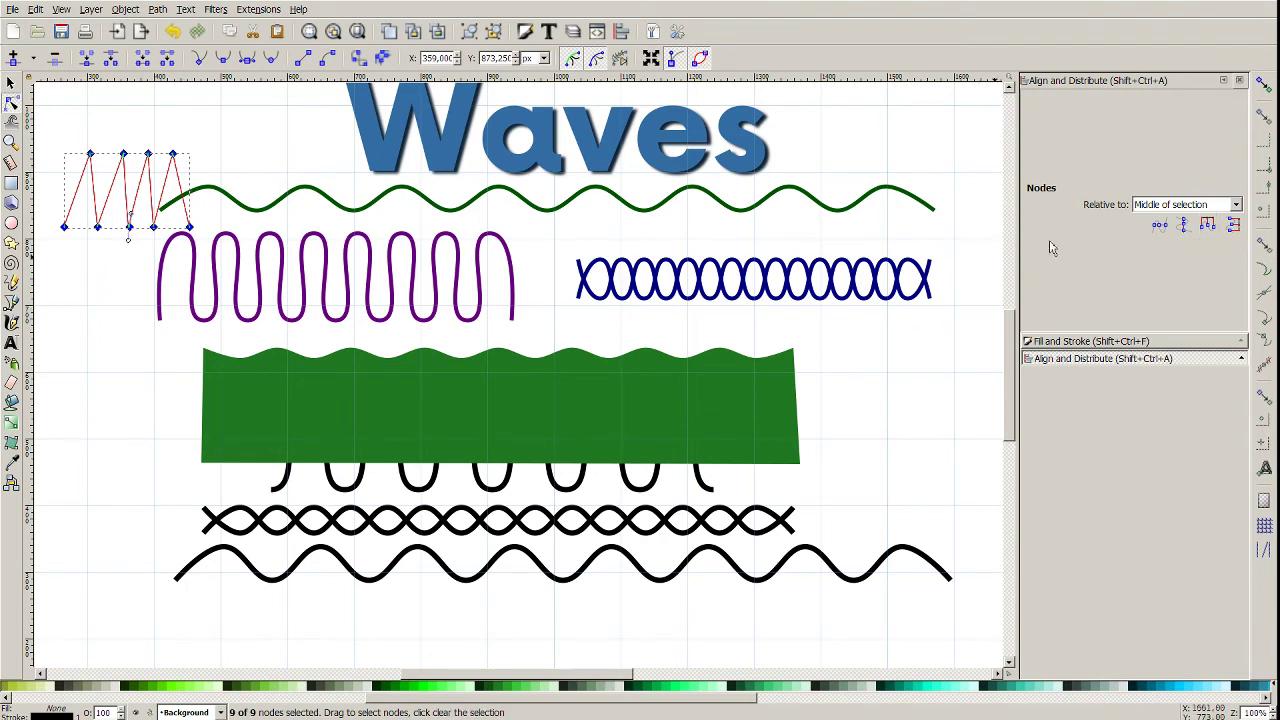
{"action": "left_click", "coordinate": [1208, 225]}
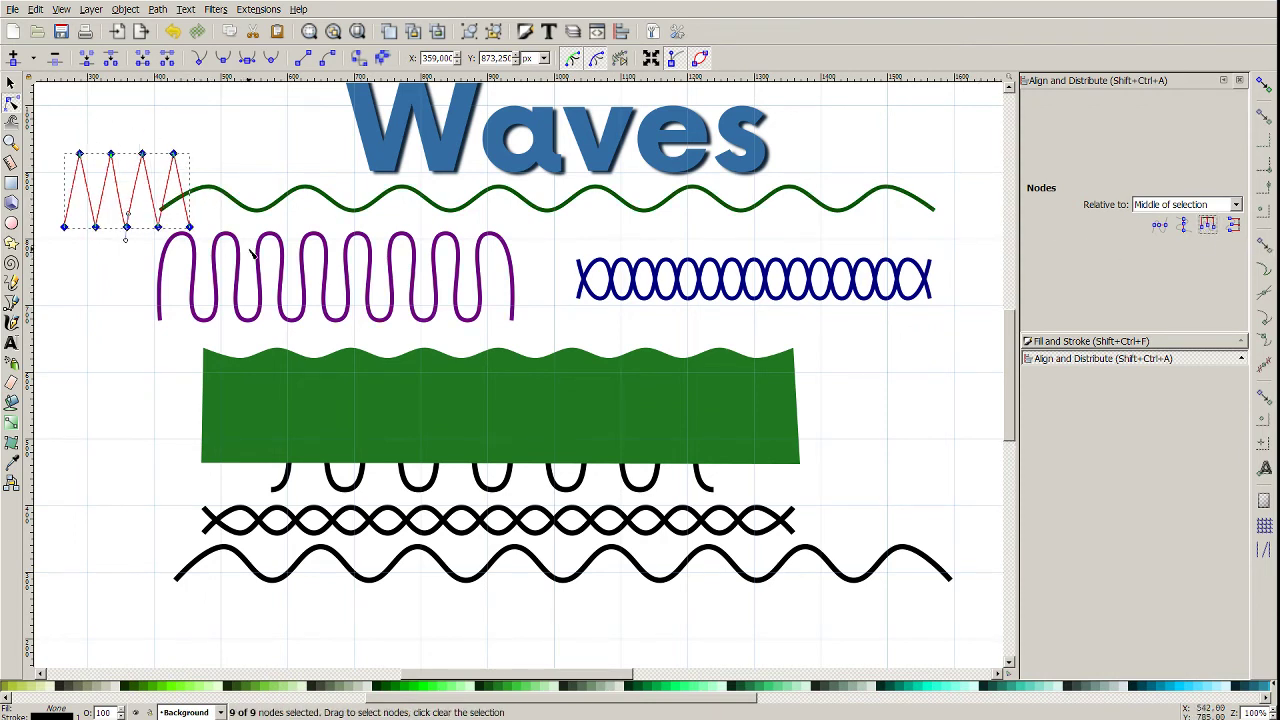
{"action": "left_click", "coordinate": [126, 226]}
{"action": "left_click_drag", "start_coordinate": [205, 243], "coordinate": [148, 137]}
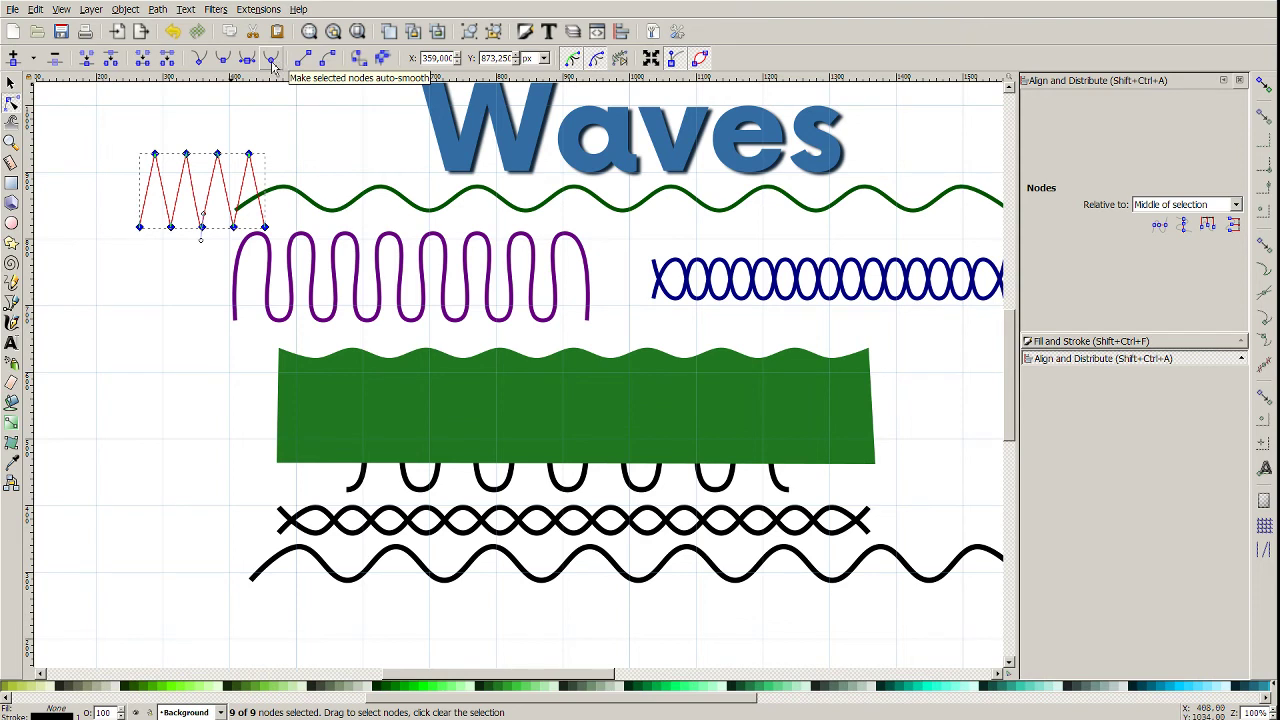
Make all nine zigzag nodes auto-smooth, rounding it into looping curves.
{"action": "left_click", "coordinate": [223, 57]}
{"action": "left_click", "coordinate": [322, 206]}
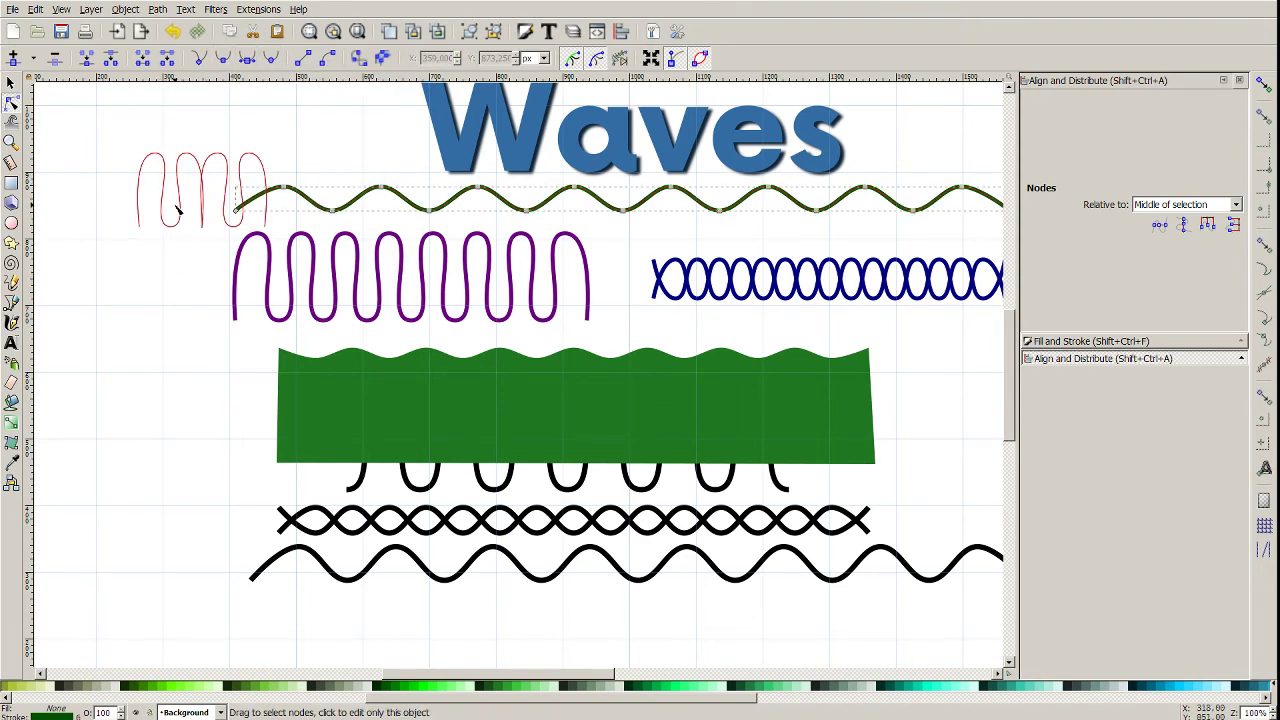
{"action": "left_click", "coordinate": [35, 9]}
{"action": "left_click", "coordinate": [60, 27]}
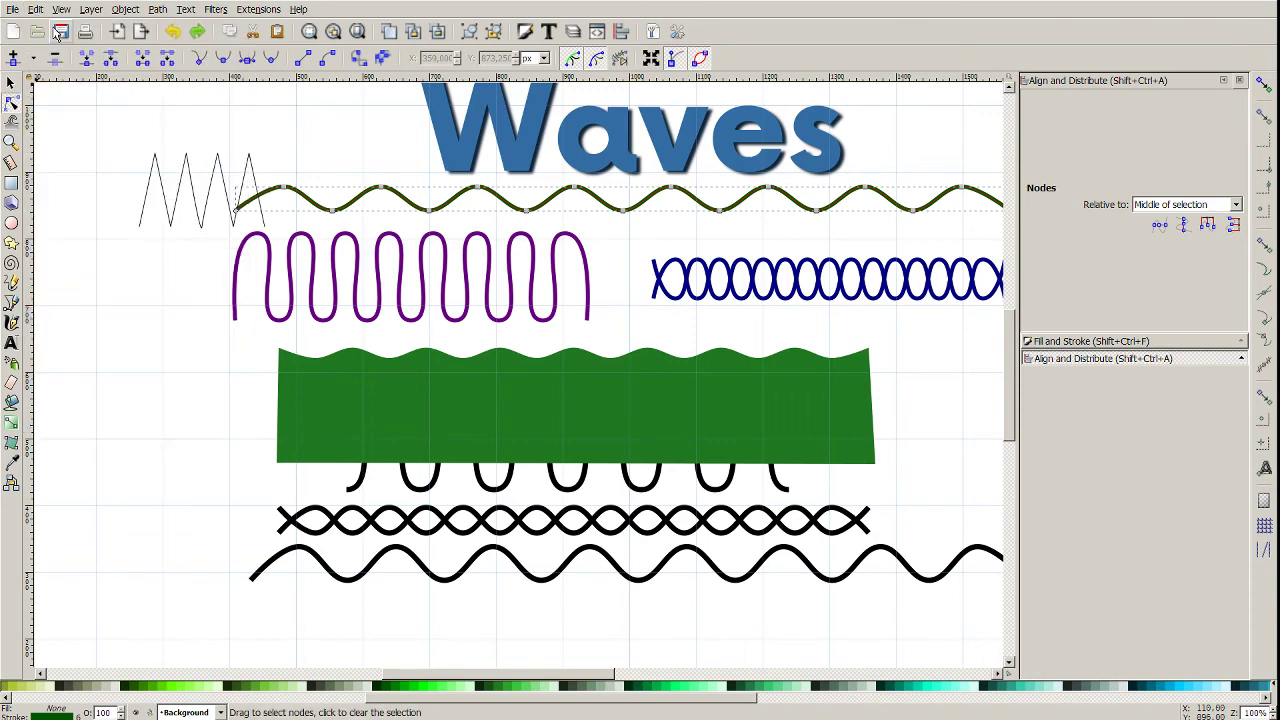
{"action": "left_click_drag", "start_coordinate": [108, 137], "coordinate": [334, 251]}
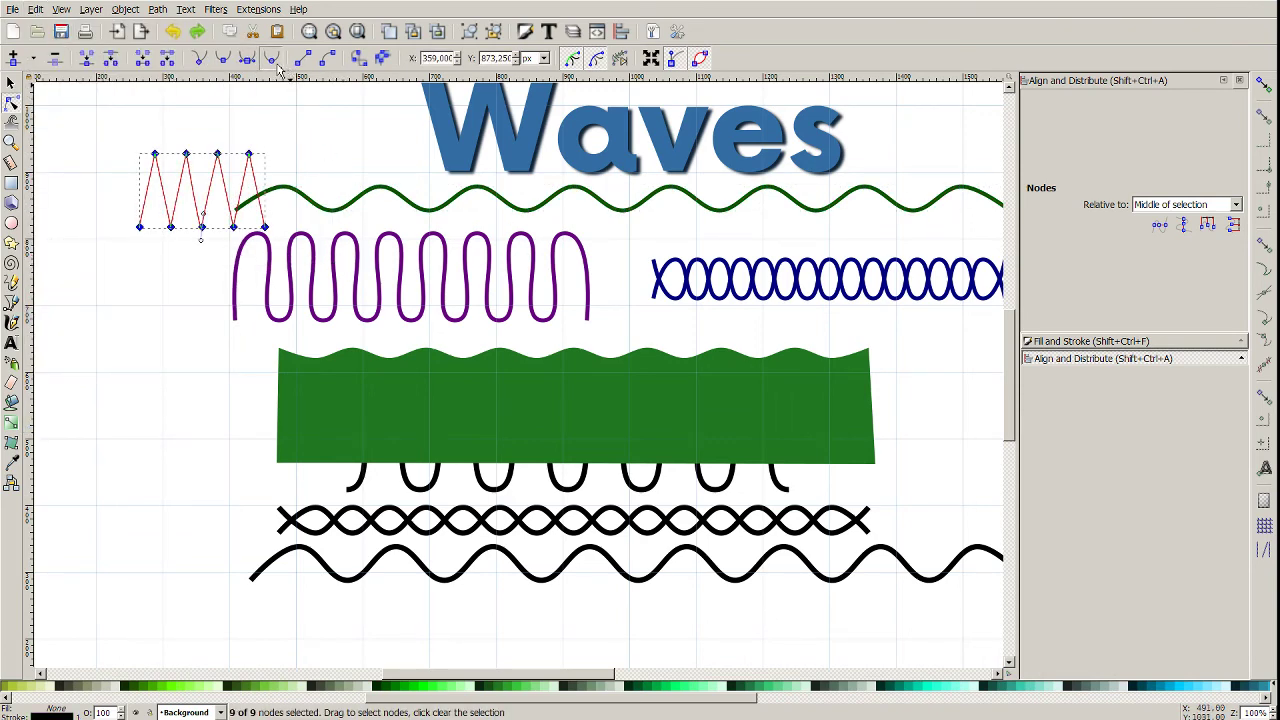
{"action": "left_click", "coordinate": [271, 57]}
Move the looping wave down to the left of the green band.
{"action": "left_click", "coordinate": [252, 198]}
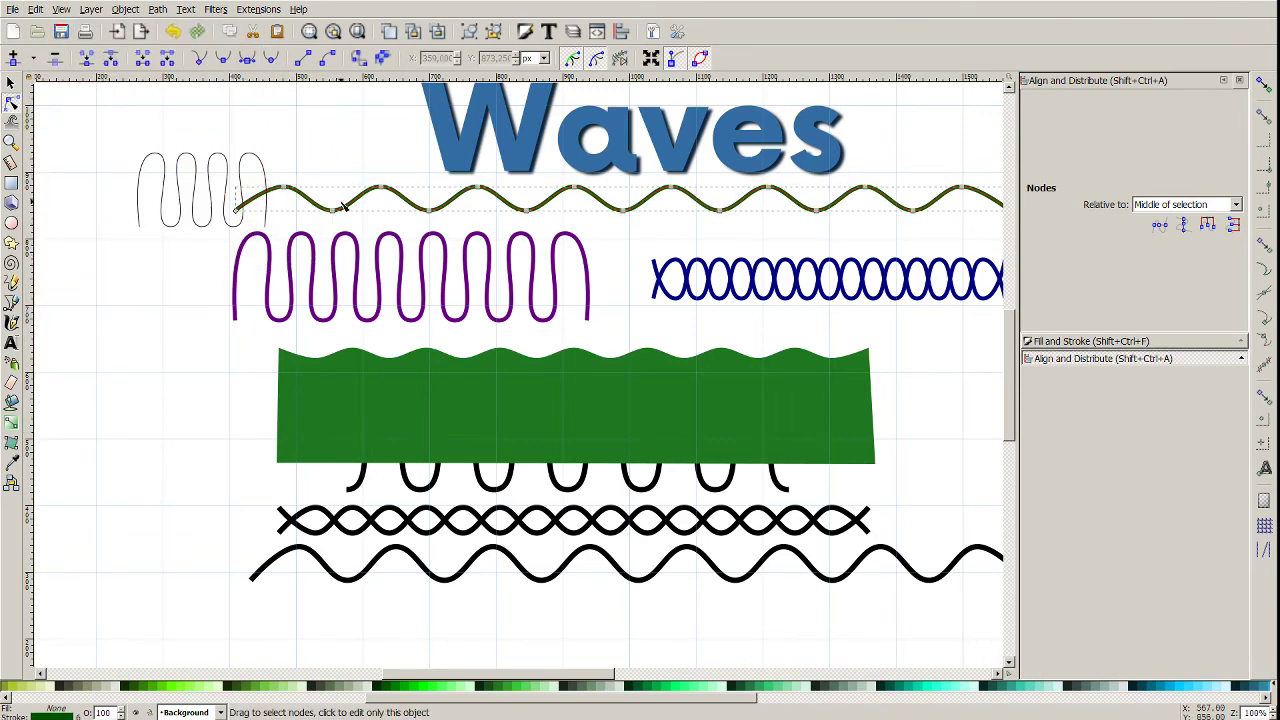
{"action": "left_click", "coordinate": [213, 218]}
{"action": "left_click", "coordinate": [11, 83]}
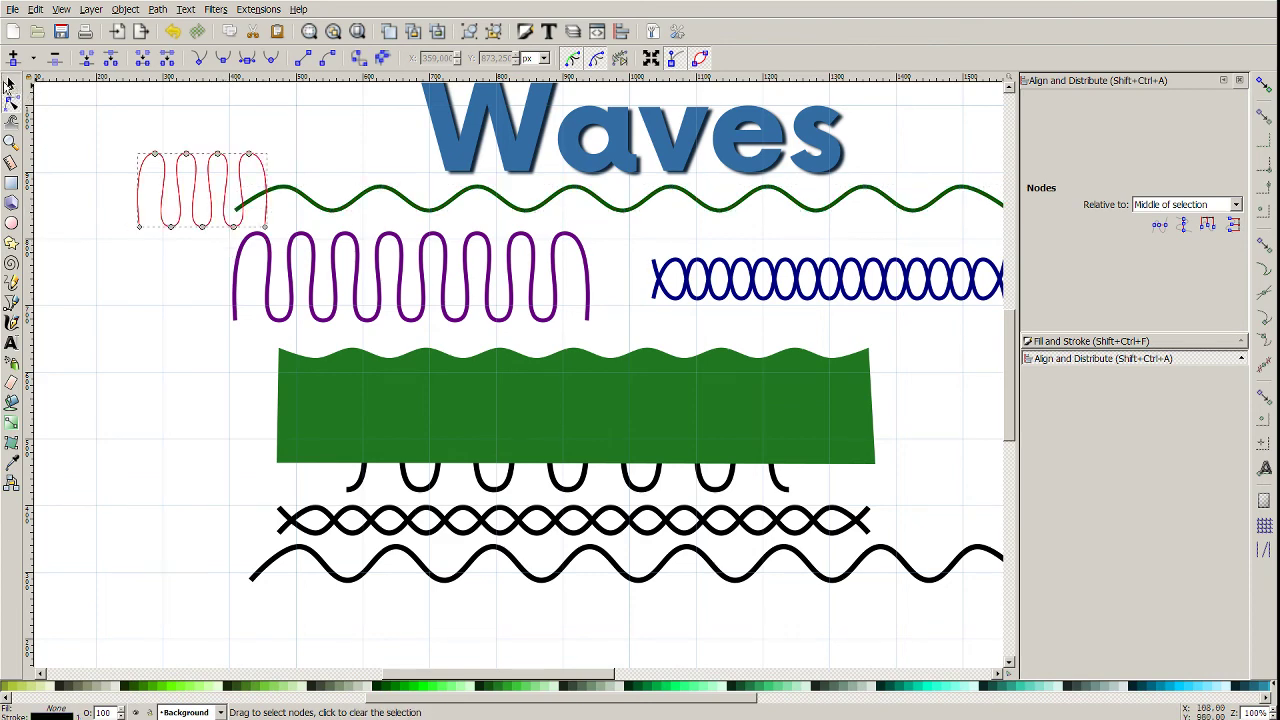
{"action": "left_click_drag", "start_coordinate": [218, 222], "coordinate": [178, 502]}
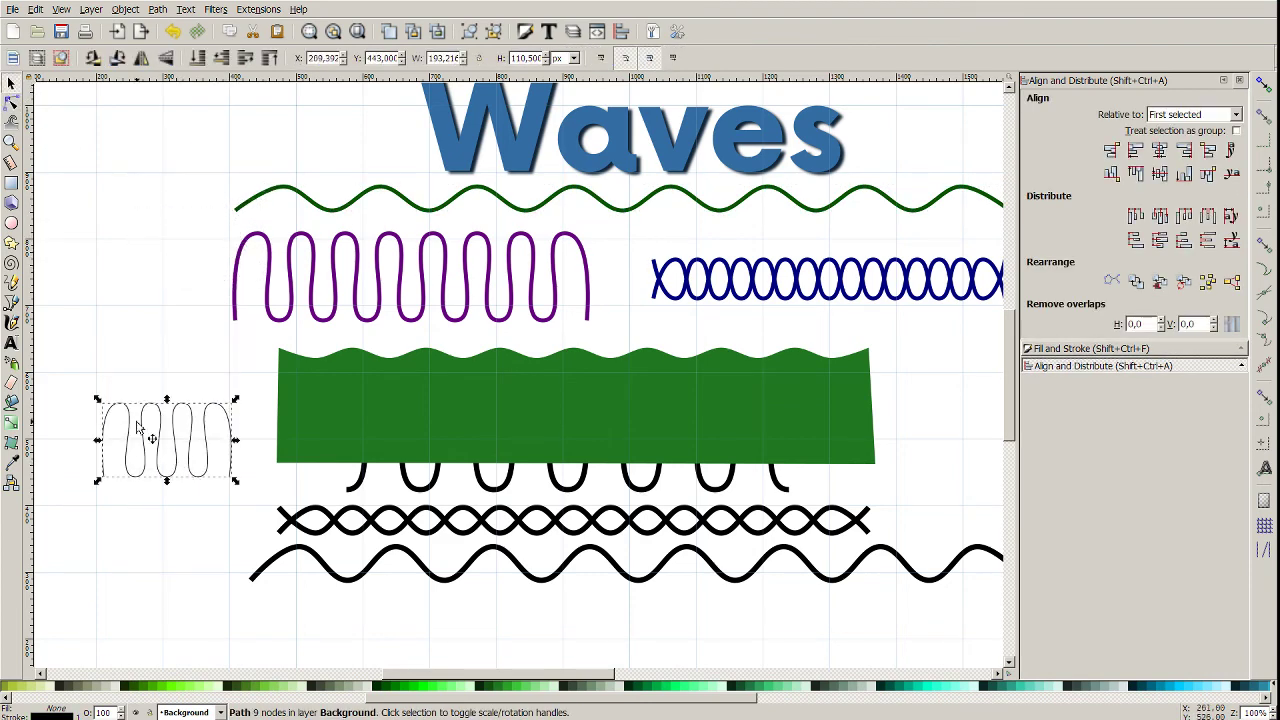
{"action": "left_click", "coordinate": [11, 103]}
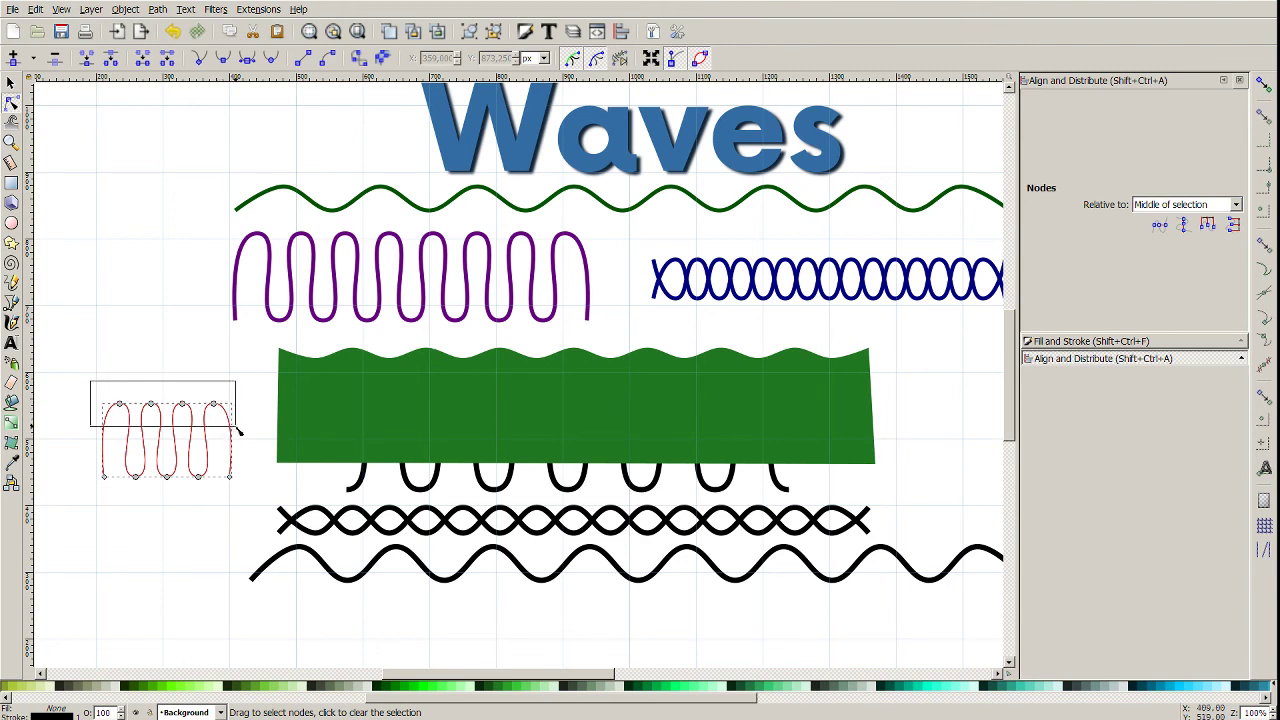